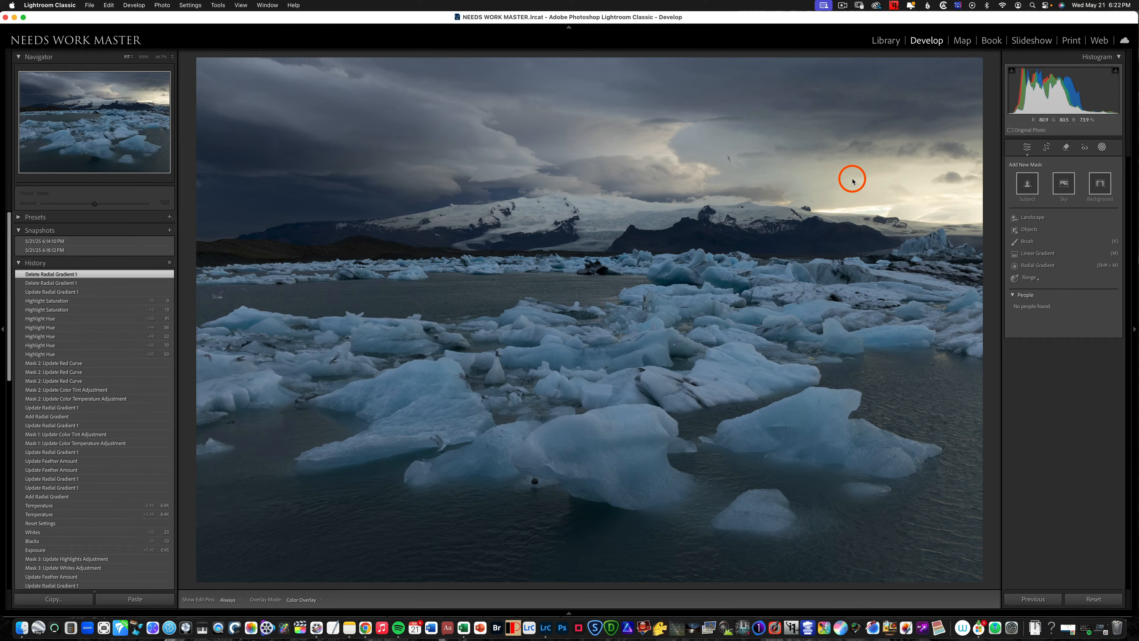
Create a wide radial gradient mask with feather 100 over the bright sky and mountains near the photo's right edge
{"action": "left_click", "coordinate": [1102, 149]}
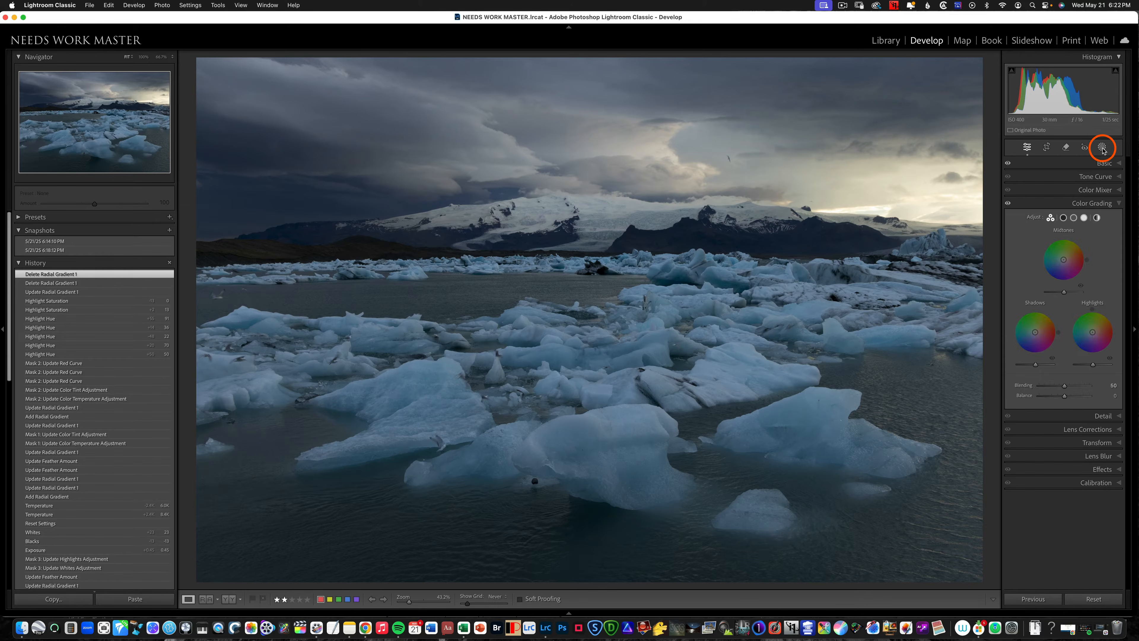
{"action": "left_click", "coordinate": [1102, 148]}
{"action": "left_click", "coordinate": [1050, 269]}
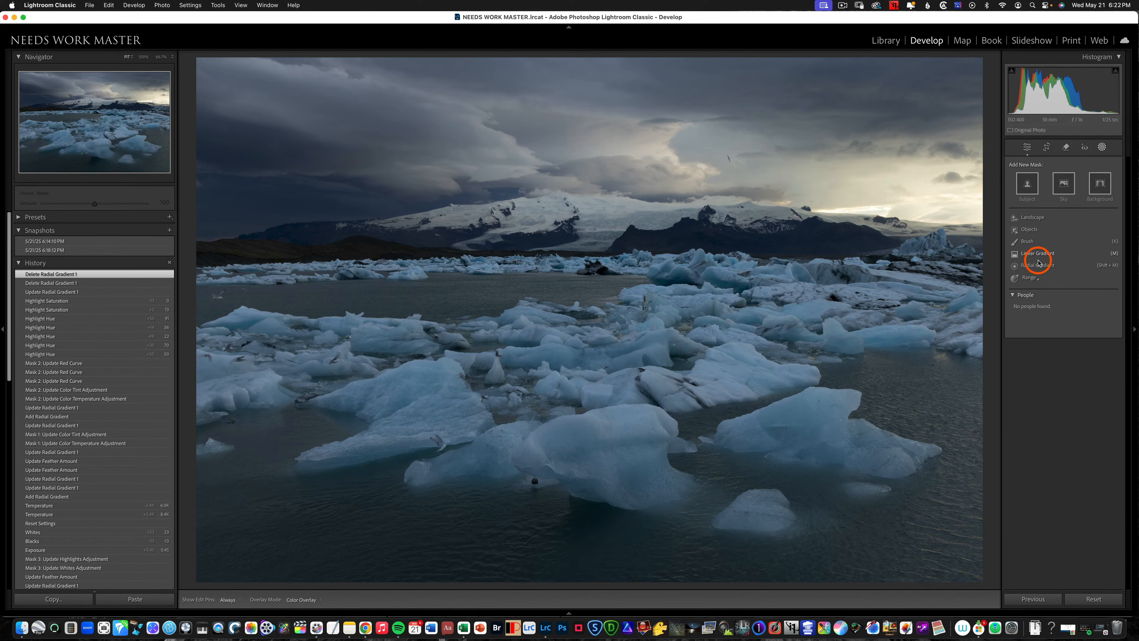
{"action": "left_click", "coordinate": [1035, 268]}
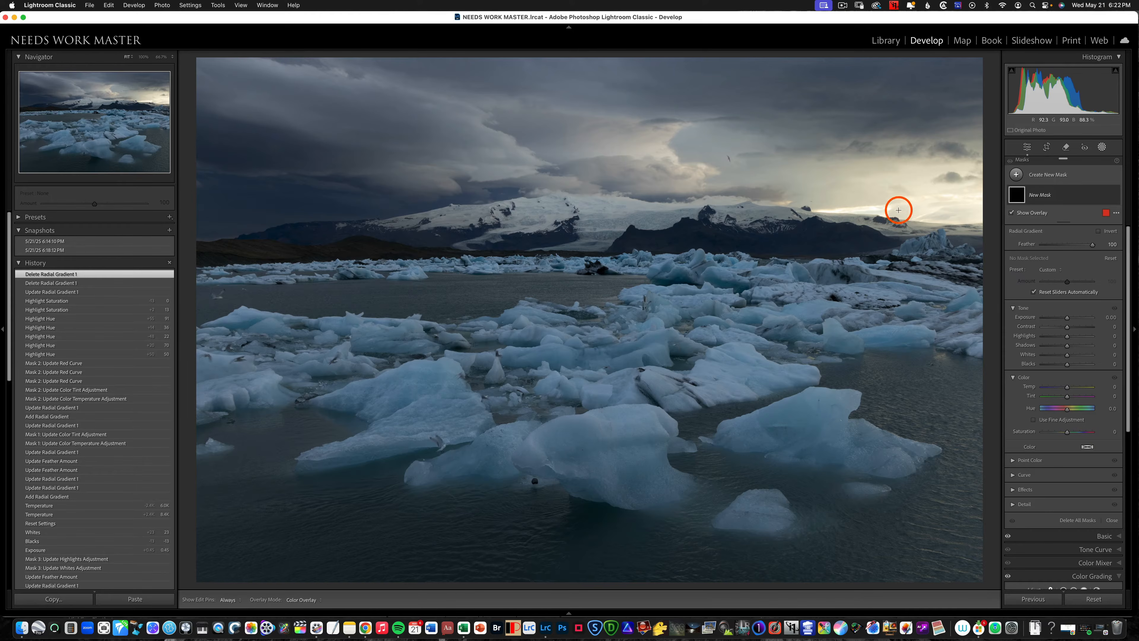
{"action": "left_click_drag", "start_coordinate": [963, 214], "coordinate": [482, 130]}
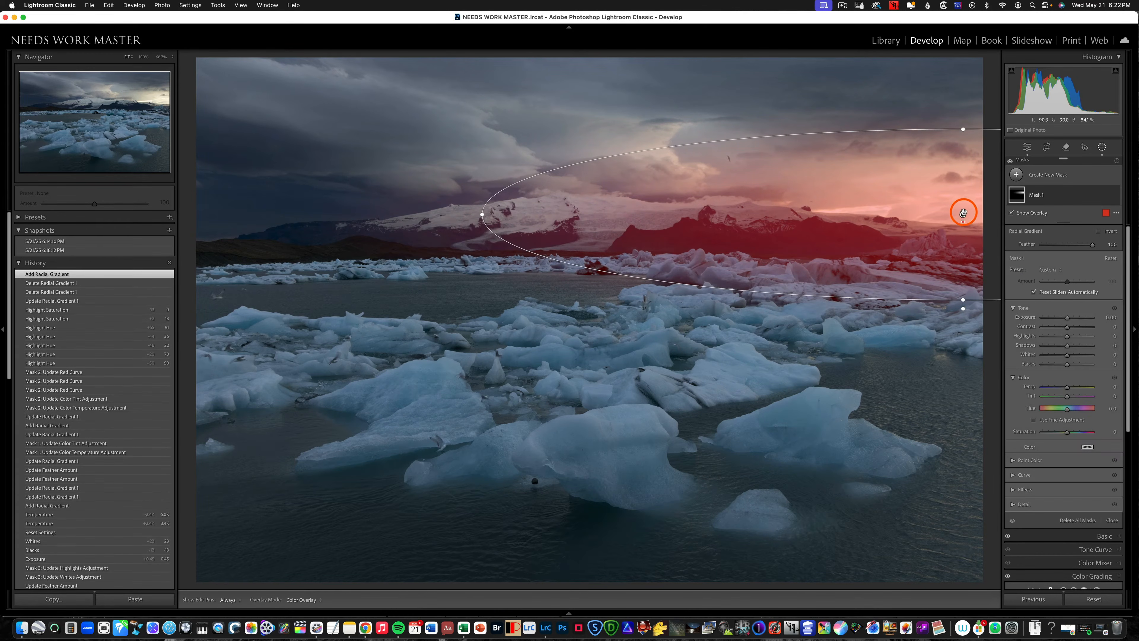
{"action": "left_click_drag", "start_coordinate": [963, 215], "coordinate": [956, 453]}
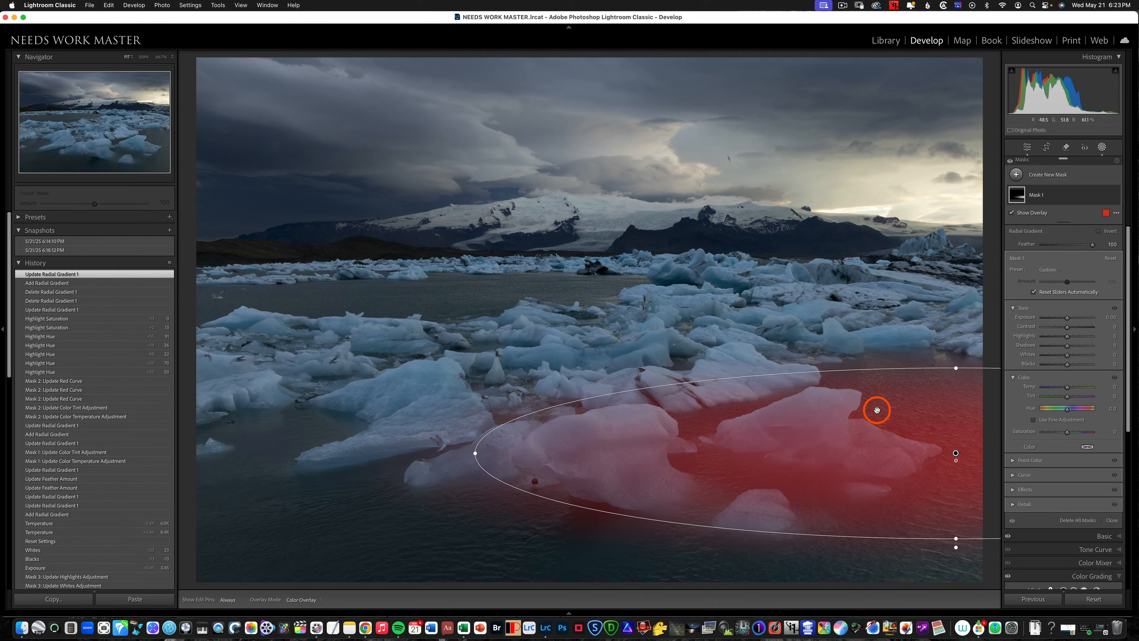
{"action": "left_click_drag", "start_coordinate": [954, 453], "coordinate": [911, 193]}
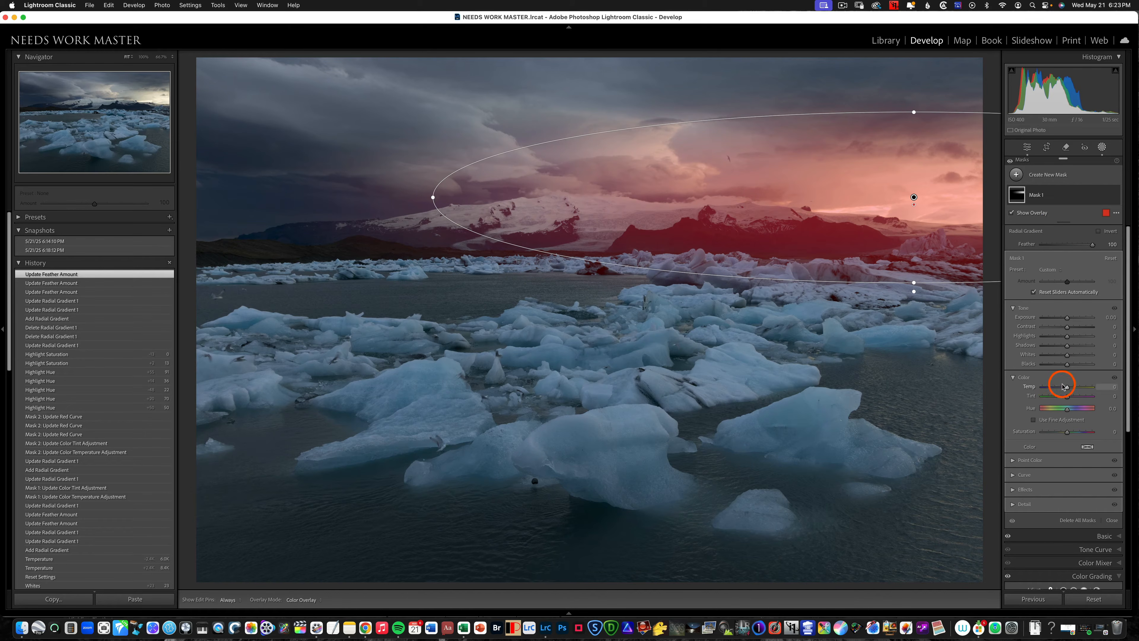
Set the first mask's Temp to 32 and Tint to 44, and shift its gradient toward the centre of the sky
{"action": "key", "text": "o"}
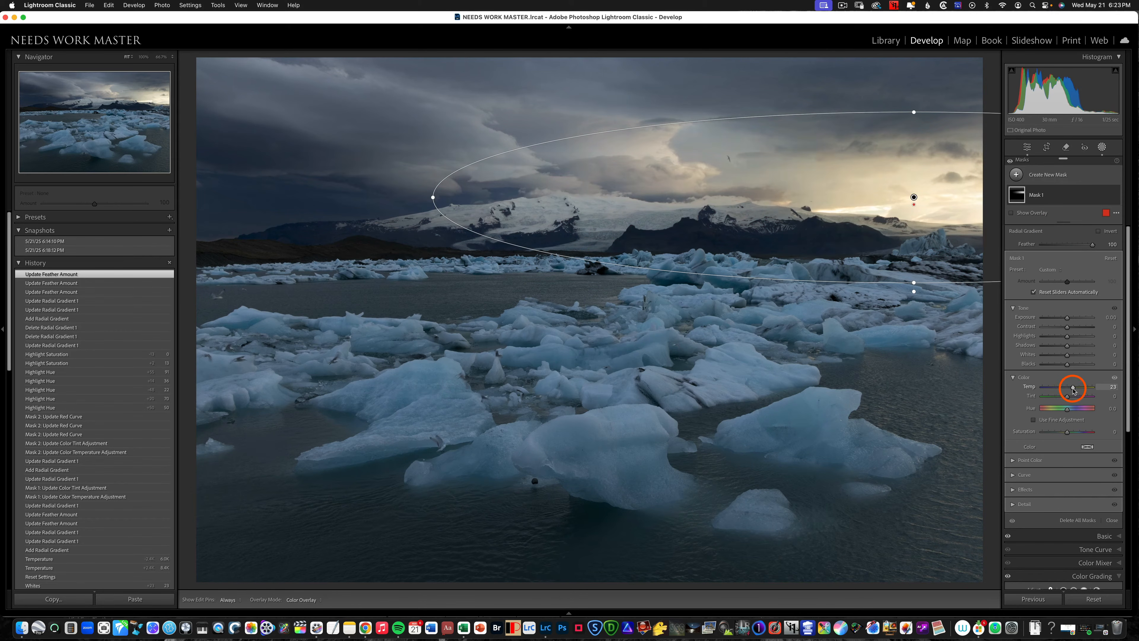
{"action": "left_click_drag", "start_coordinate": [1075, 390], "coordinate": [1070, 398]}
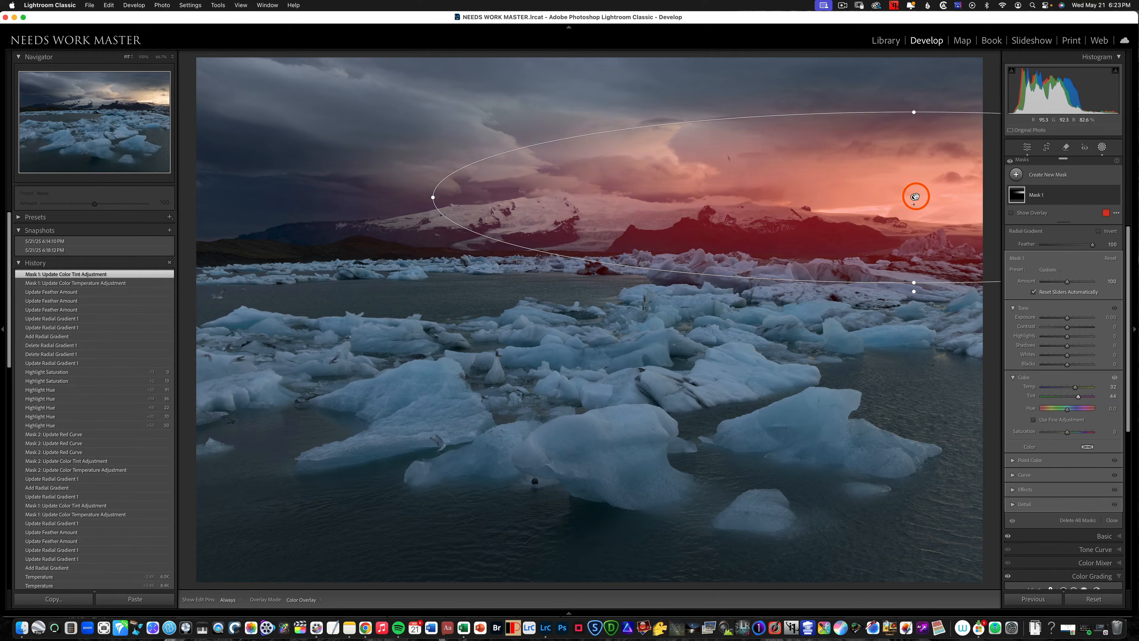
{"action": "left_click_drag", "start_coordinate": [916, 196], "coordinate": [828, 187]}
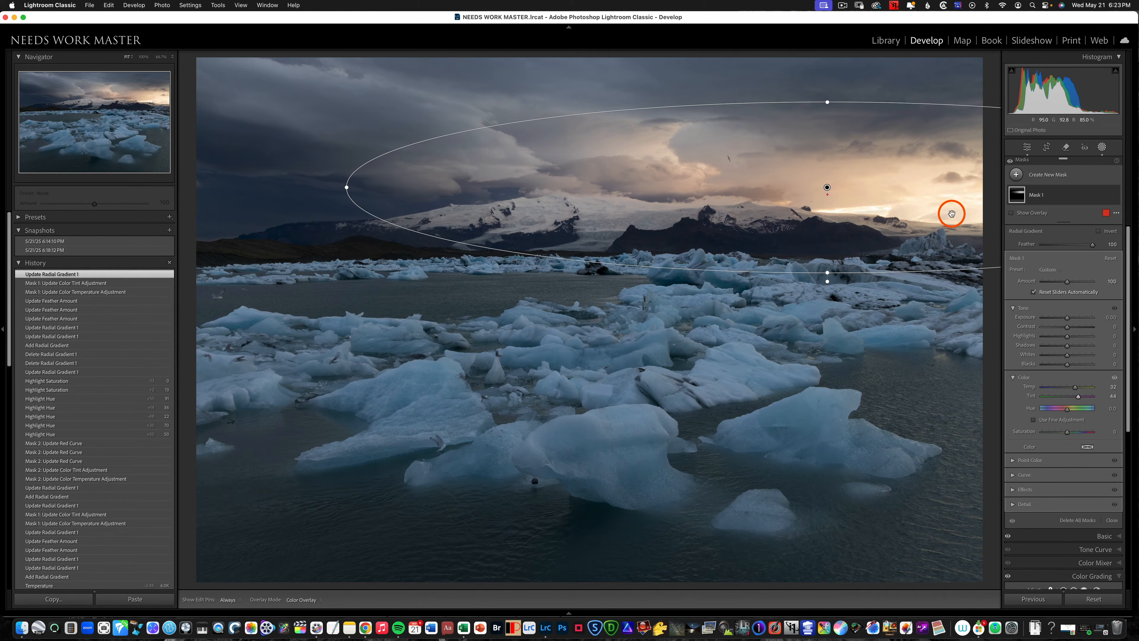
Add a second wide radial gradient mask over the upper-right clouds, centred near the photo's top edge
{"action": "left_click", "coordinate": [1016, 176]}
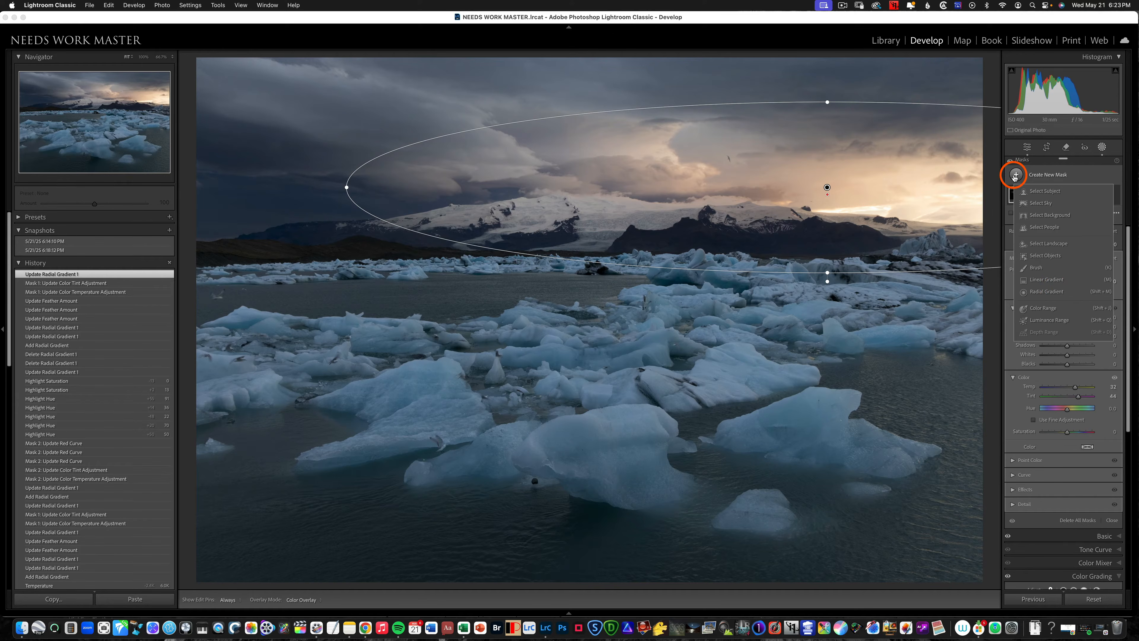
{"action": "left_click", "coordinate": [1051, 300]}
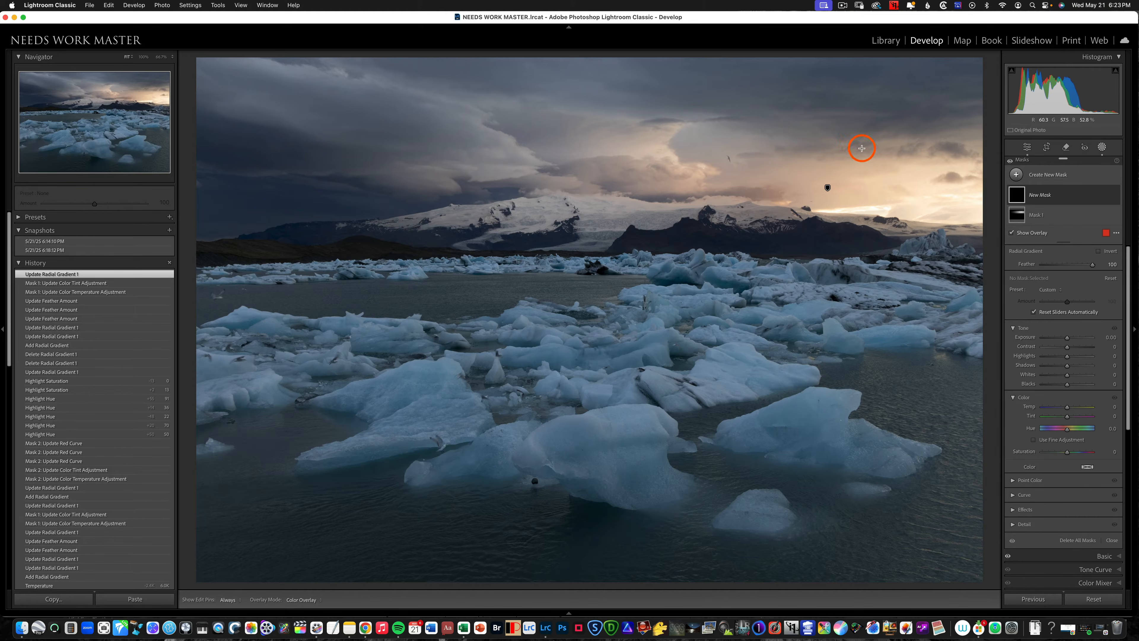
{"action": "left_click_drag", "start_coordinate": [888, 139], "coordinate": [412, 41]}
{"action": "left_click_drag", "start_coordinate": [894, 136], "coordinate": [868, 80]}
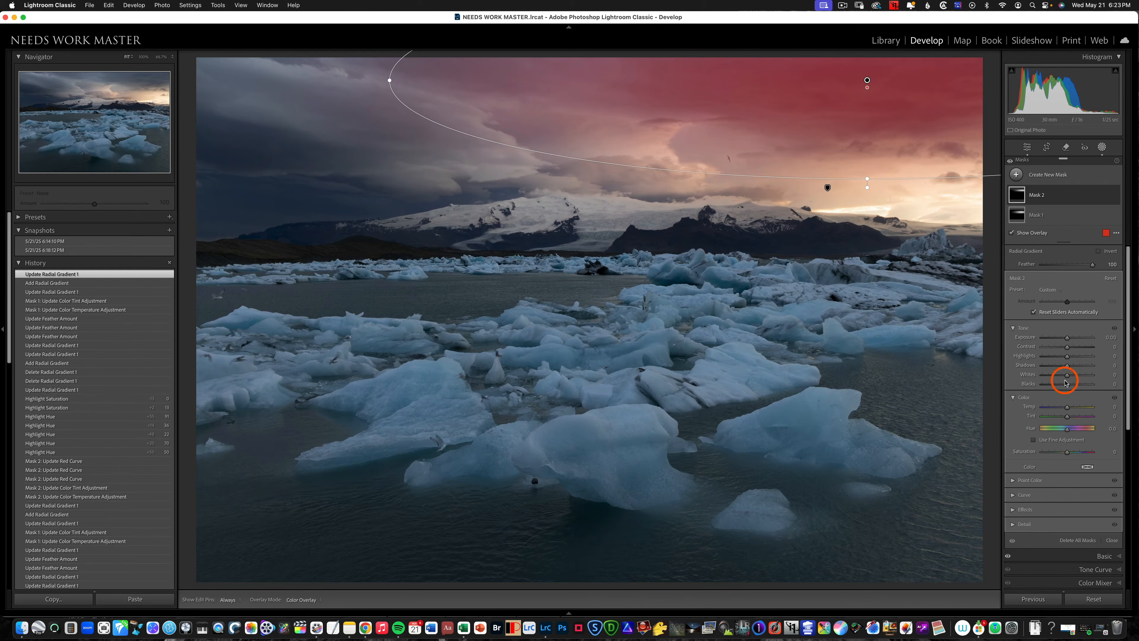
Warm Mask 2 slightly with Temp, set its Tint to 21, and shift its gradient slightly left and down in the sky
{"action": "left_click_drag", "start_coordinate": [1068, 406], "coordinate": [1070, 409]}
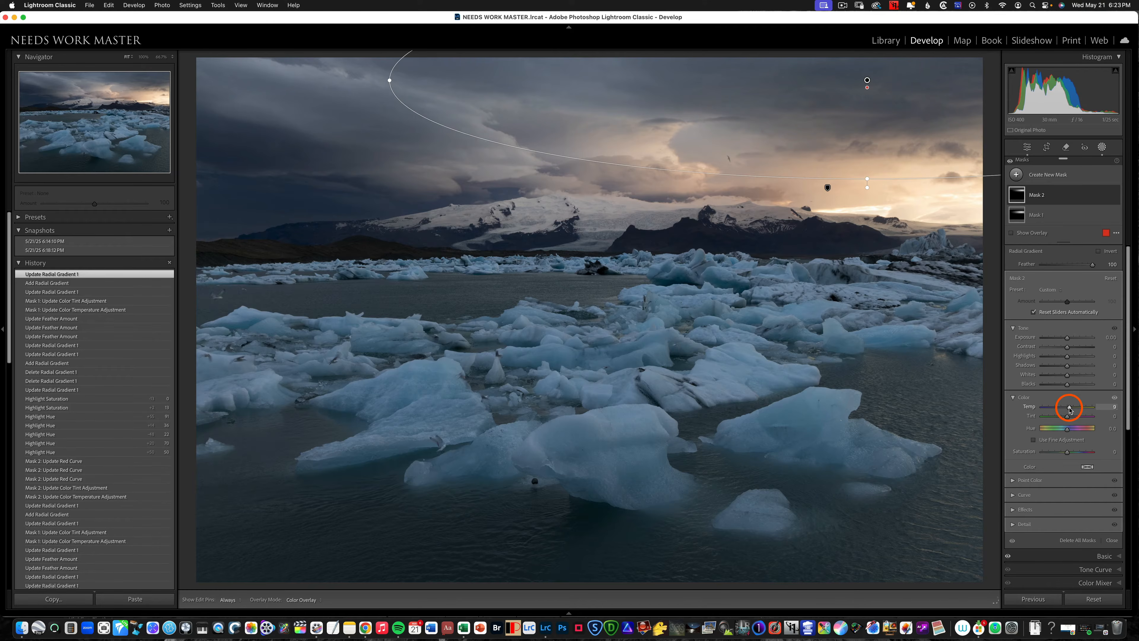
{"action": "left_click_drag", "start_coordinate": [1073, 423], "coordinate": [1070, 410]}
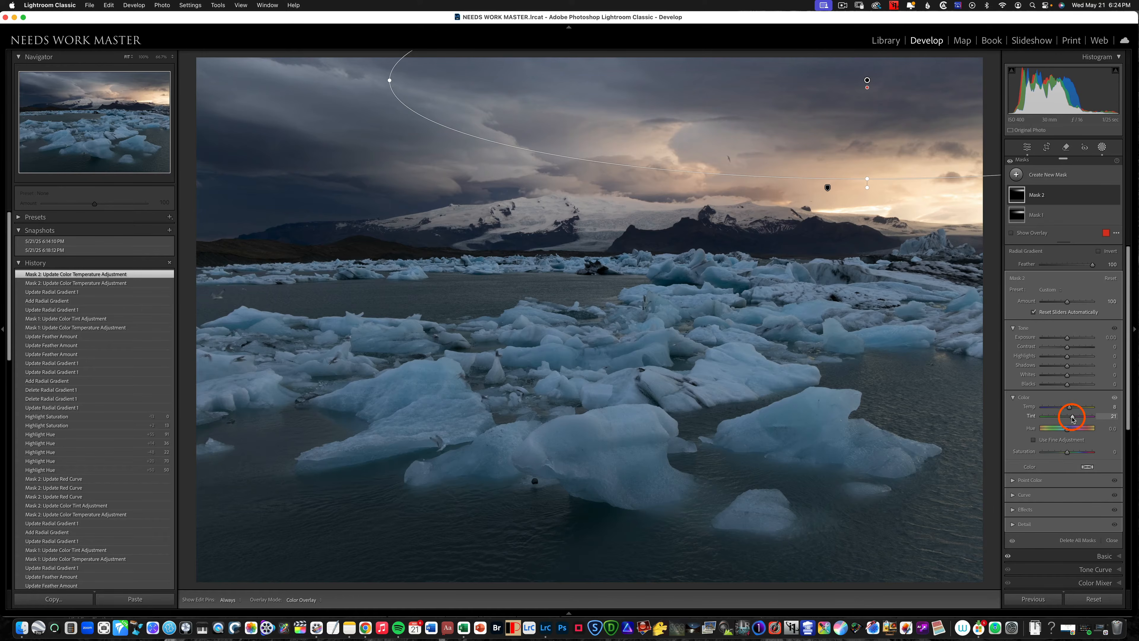
{"action": "left_click_drag", "start_coordinate": [1073, 418], "coordinate": [1072, 417]}
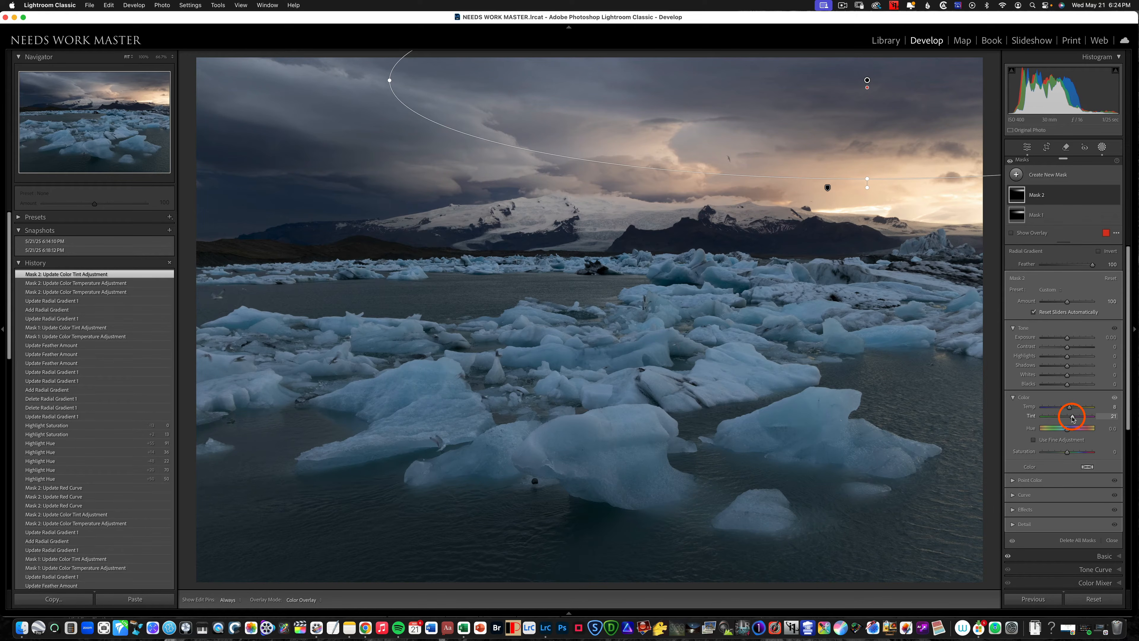
{"action": "left_click_drag", "start_coordinate": [868, 99], "coordinate": [846, 87]}
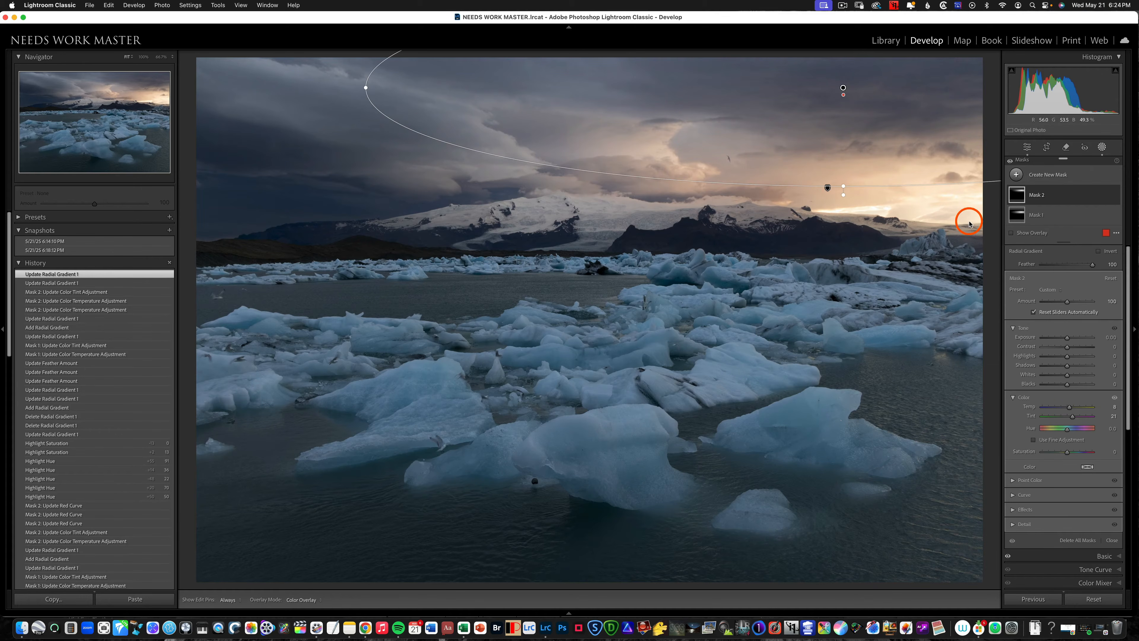
Leave masking and use Color Grading to tint the highlights and midtones a warm golden orange
{"action": "left_click", "coordinate": [1102, 147]}
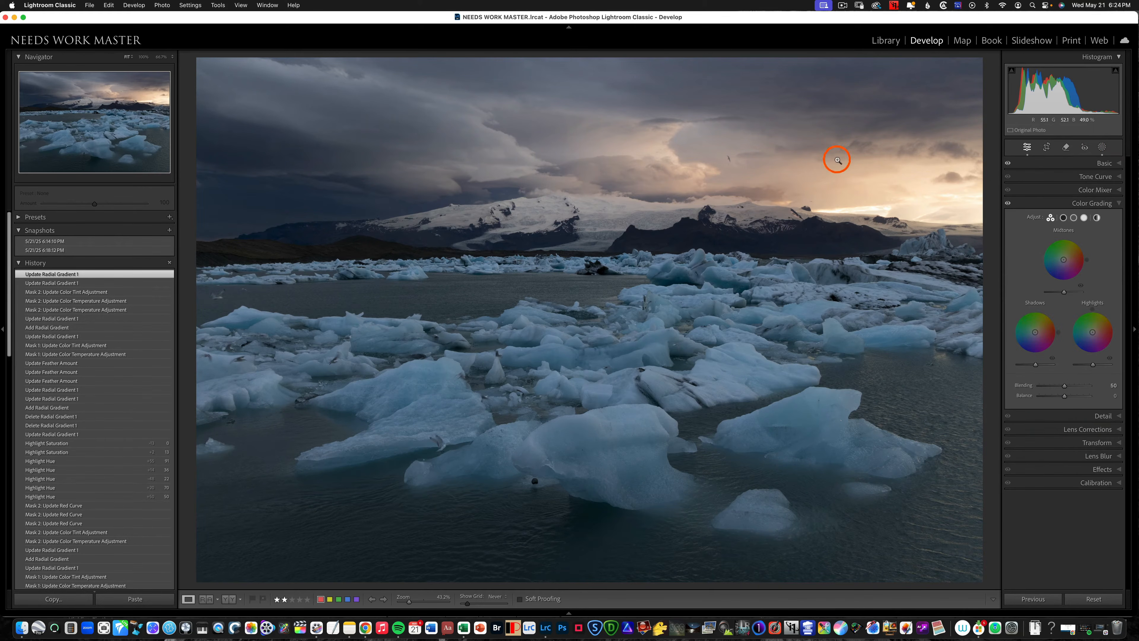
{"action": "left_click", "coordinate": [1109, 206]}
{"action": "left_click", "coordinate": [1107, 204]}
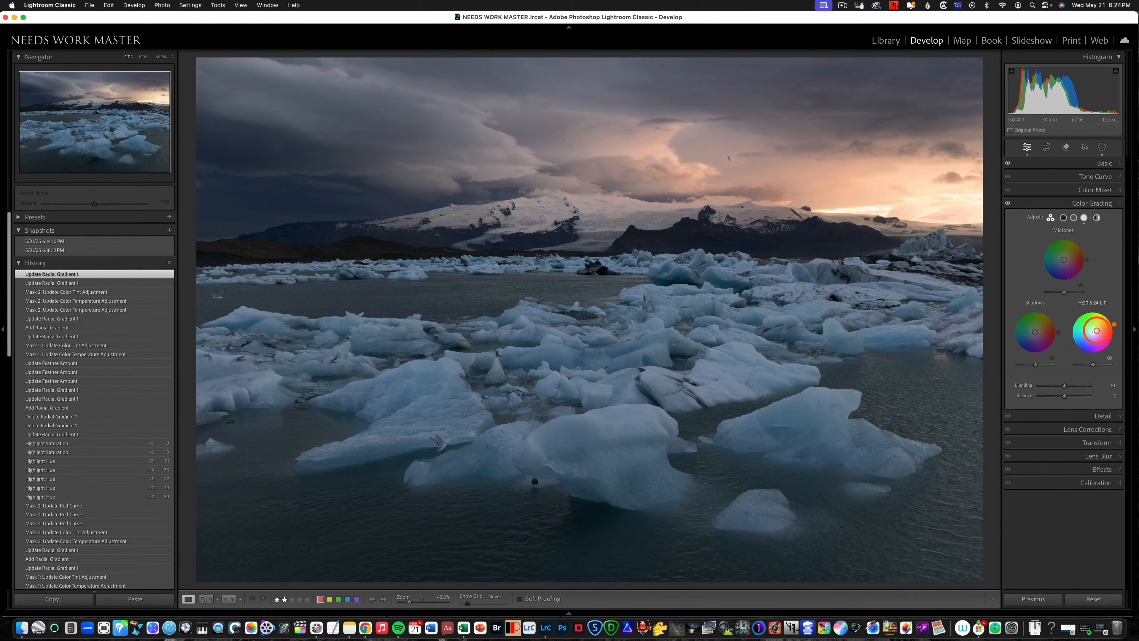
{"action": "left_click_drag", "start_coordinate": [1096, 331], "coordinate": [1097, 332]}
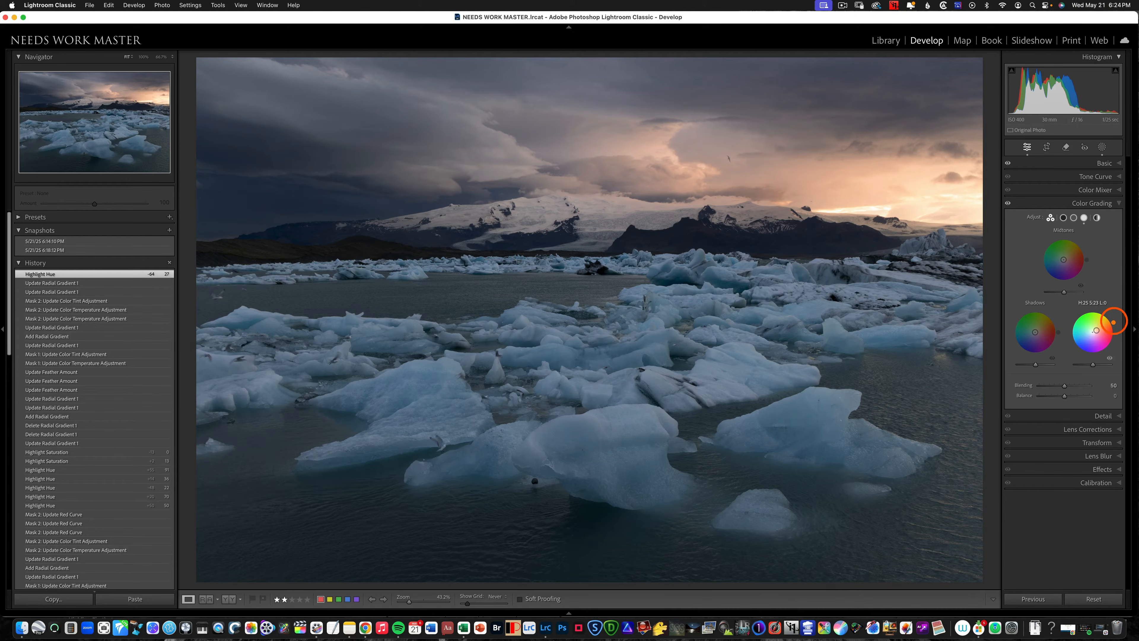
{"action": "left_click_drag", "start_coordinate": [1115, 325], "coordinate": [1116, 331]}
{"action": "left_click_drag", "start_coordinate": [1107, 314], "coordinate": [1108, 314]}
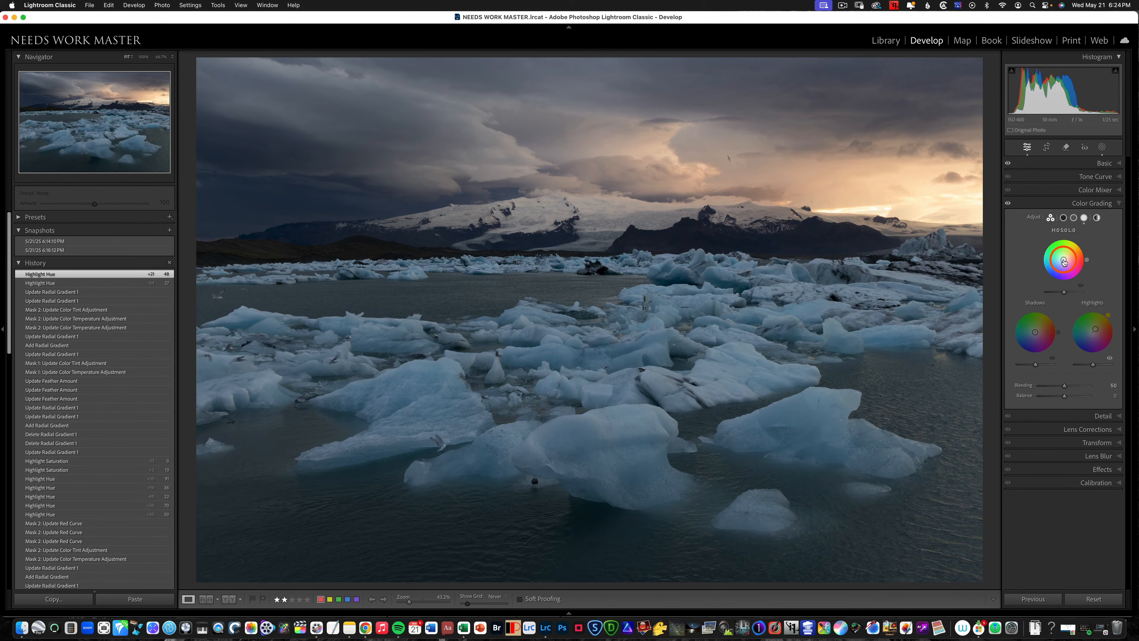
{"action": "left_click_drag", "start_coordinate": [1063, 260], "coordinate": [1076, 240]}
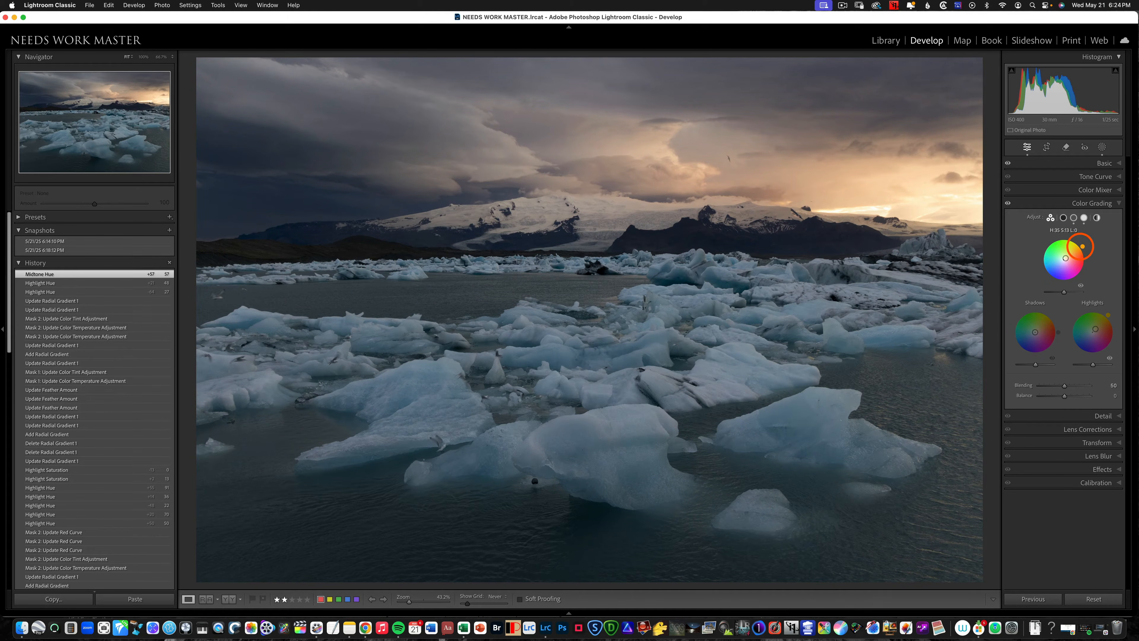
{"action": "left_click_drag", "start_coordinate": [1082, 248], "coordinate": [1081, 248]}
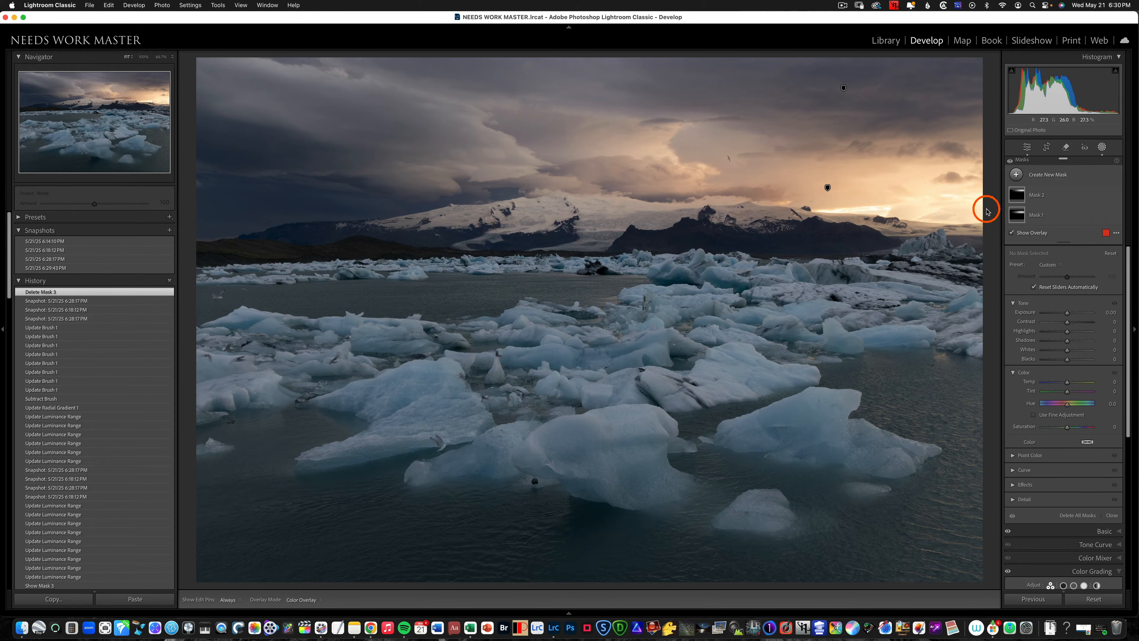
Add a third, smaller radial gradient mask around the bright glow on the horizon at the photo's right
{"action": "left_click", "coordinate": [1017, 174]}
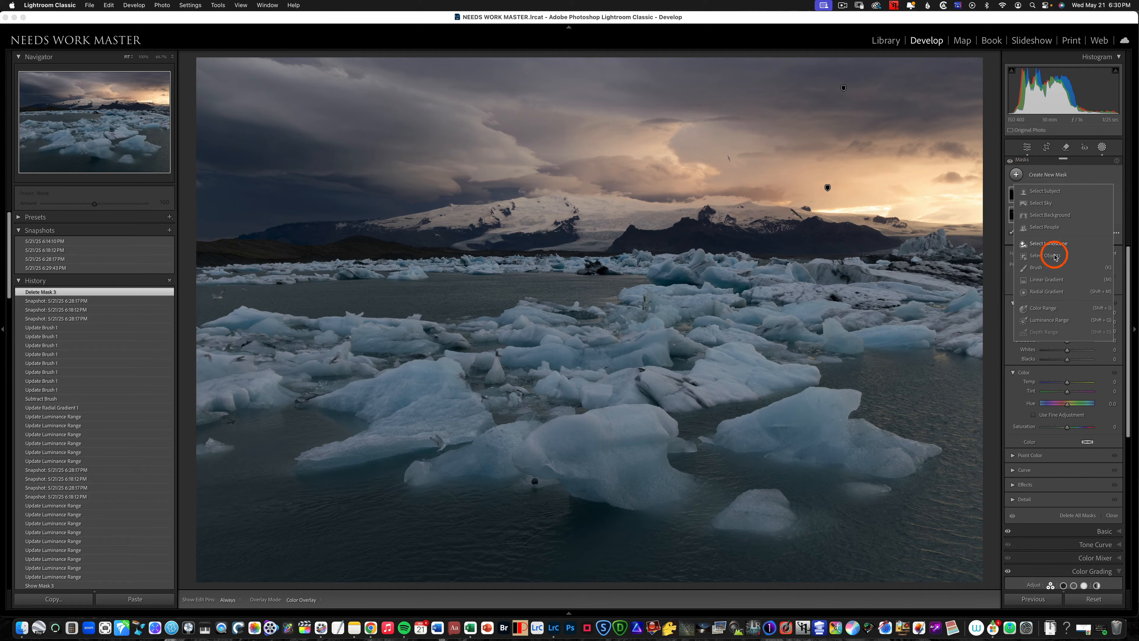
{"action": "left_click", "coordinate": [1046, 291]}
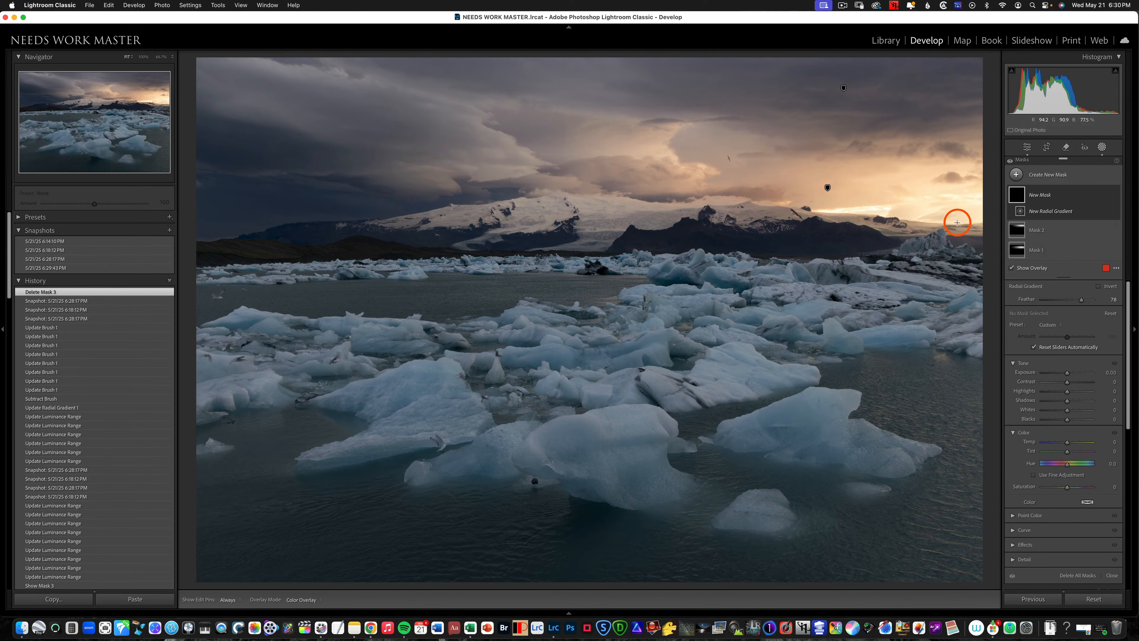
{"action": "left_click_drag", "start_coordinate": [957, 223], "coordinate": [919, 212]}
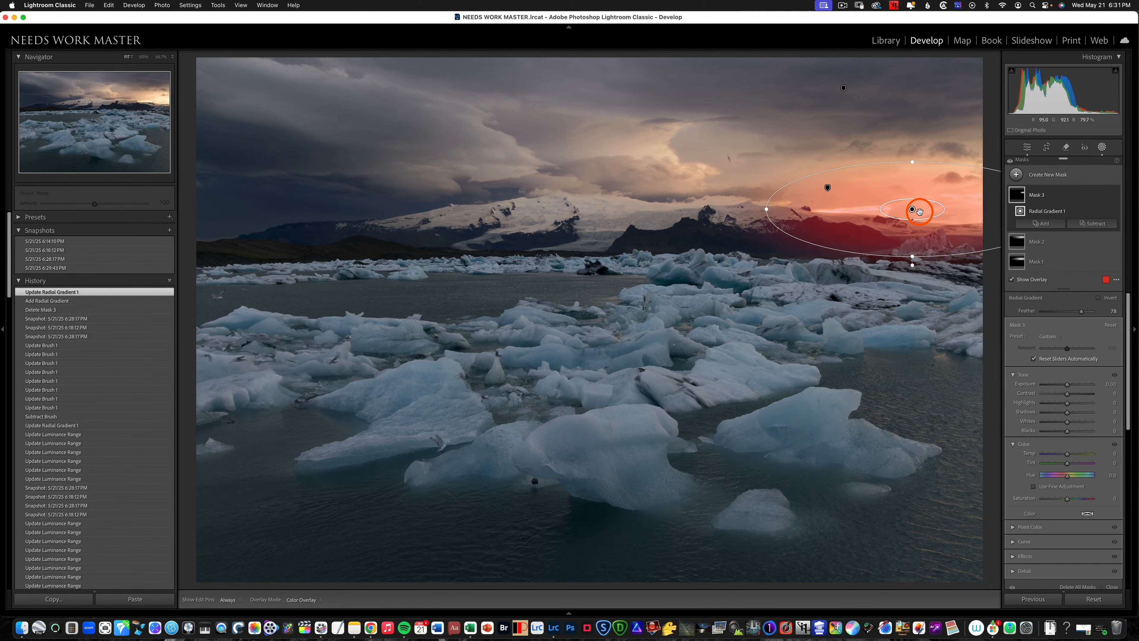
Set Mask 3 to Highlights 44, Whites -67, Tint -2 and Saturation 61 with a slightly warmer Temp, and nudge its gradient upward
{"action": "mouse_move", "coordinate": [1068, 422]}
{"action": "left_mouse_down"}
{"action": "mouse_move", "coordinate": [1004, 422]}
{"action": "mouse_move", "coordinate": [1066, 403]}
{"action": "left_mouse_up"}
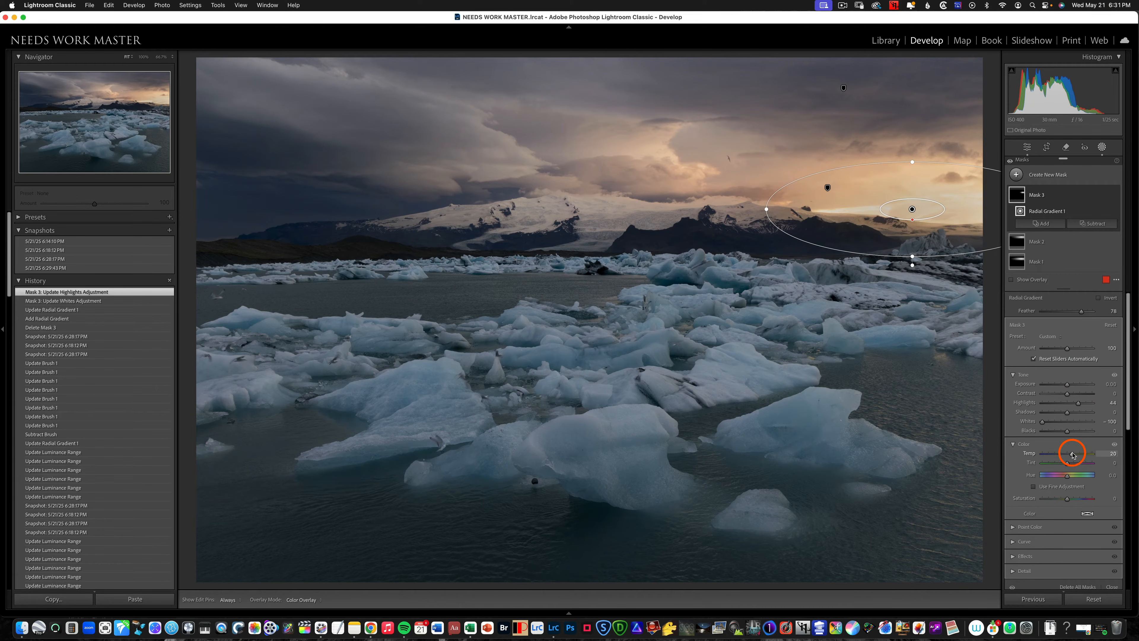
{"action": "left_click_drag", "start_coordinate": [1068, 453], "coordinate": [1068, 463]}
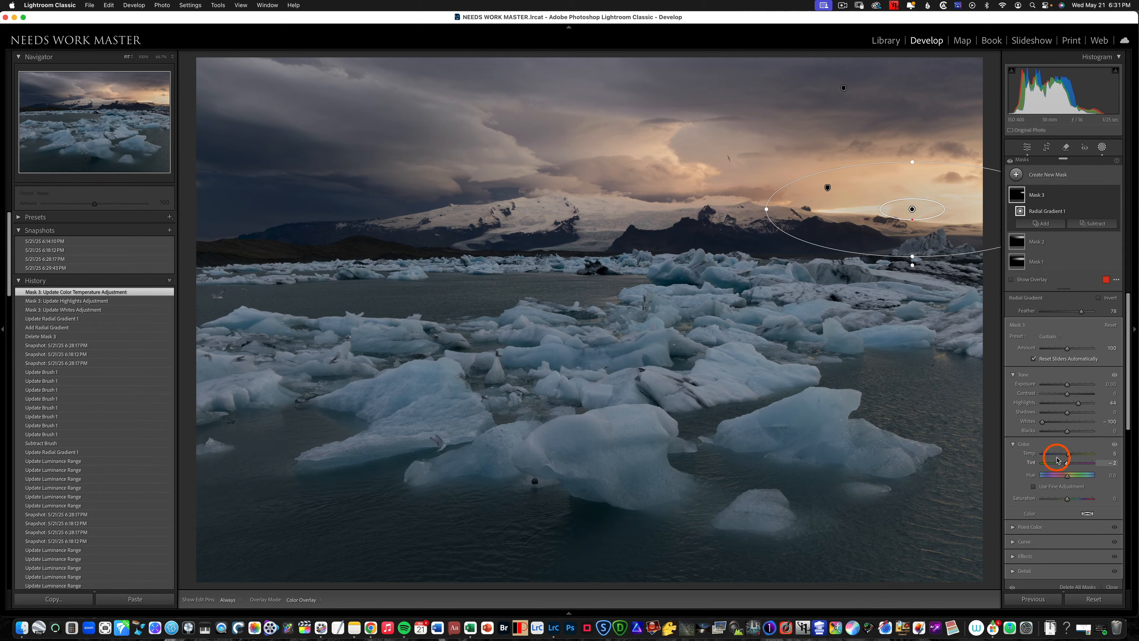
{"action": "left_click_drag", "start_coordinate": [913, 209], "coordinate": [917, 204]}
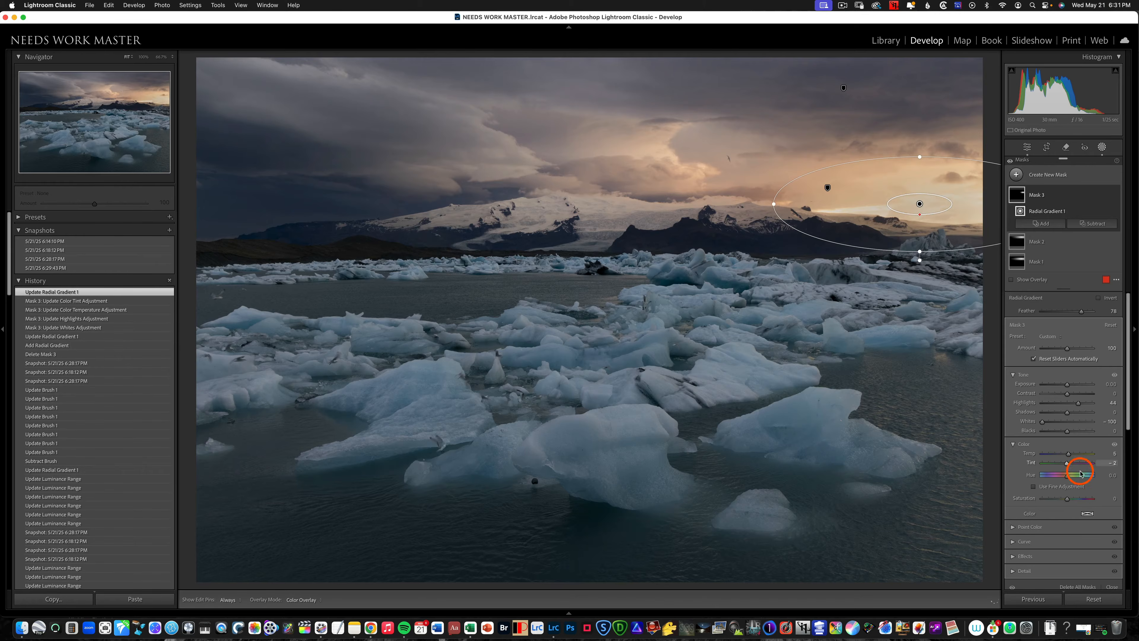
{"action": "left_click_drag", "start_coordinate": [1068, 498], "coordinate": [1082, 500]}
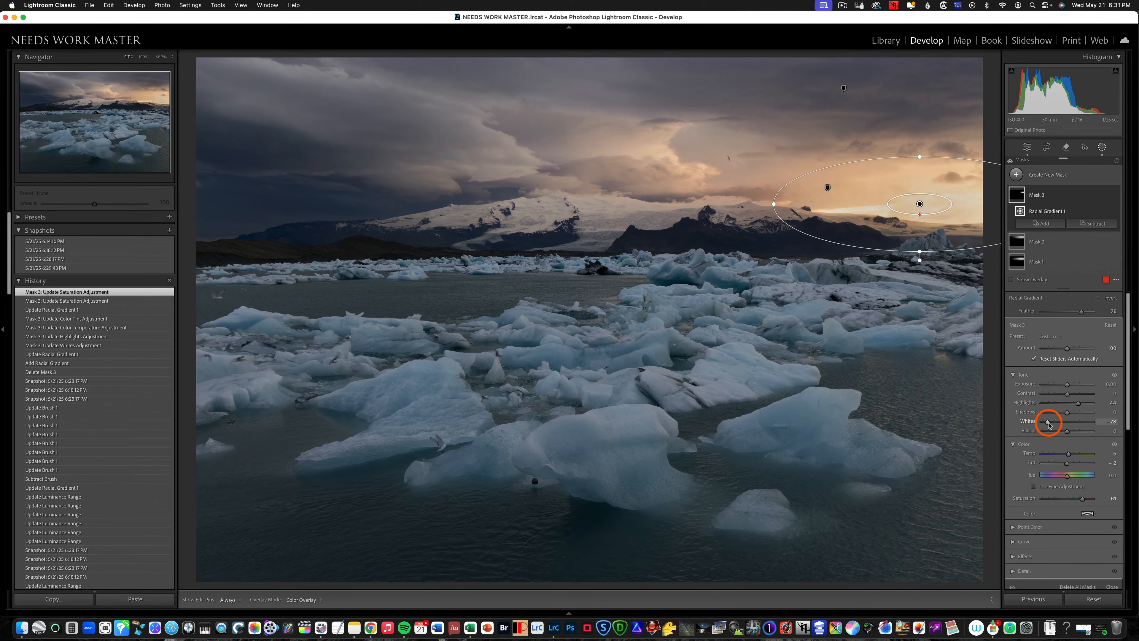
{"action": "left_click_drag", "start_coordinate": [1051, 424], "coordinate": [1050, 424]}
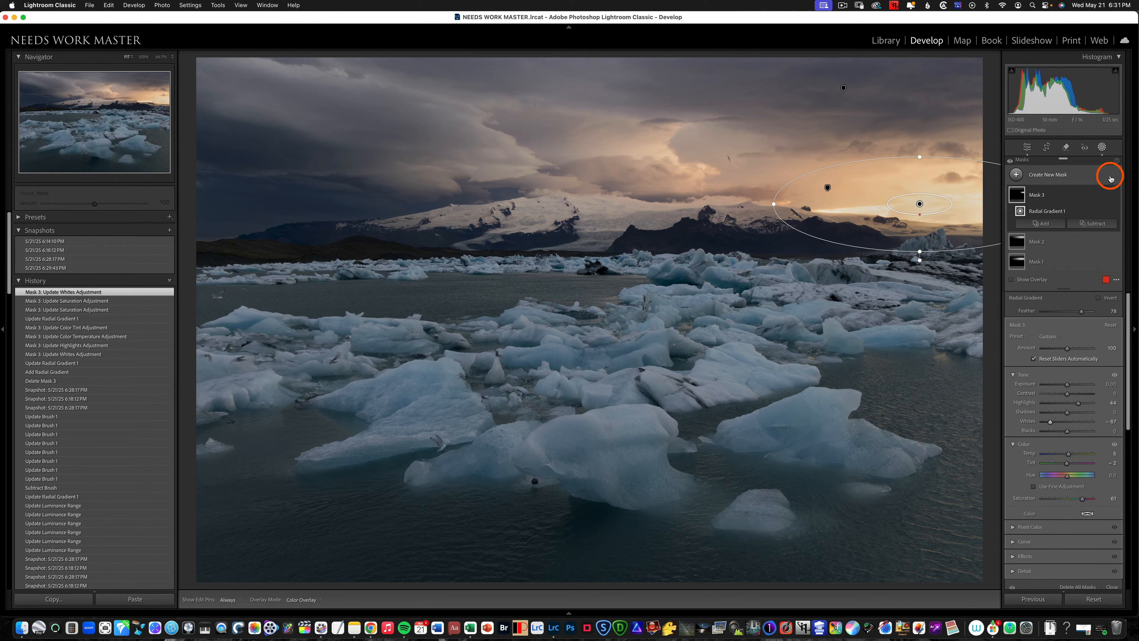
Compare the photo with Mask 3 hidden and shown, and ease its Whites reduction into the -40s
{"action": "left_click", "coordinate": [1115, 195]}
{"action": "left_click", "coordinate": [1115, 196]}
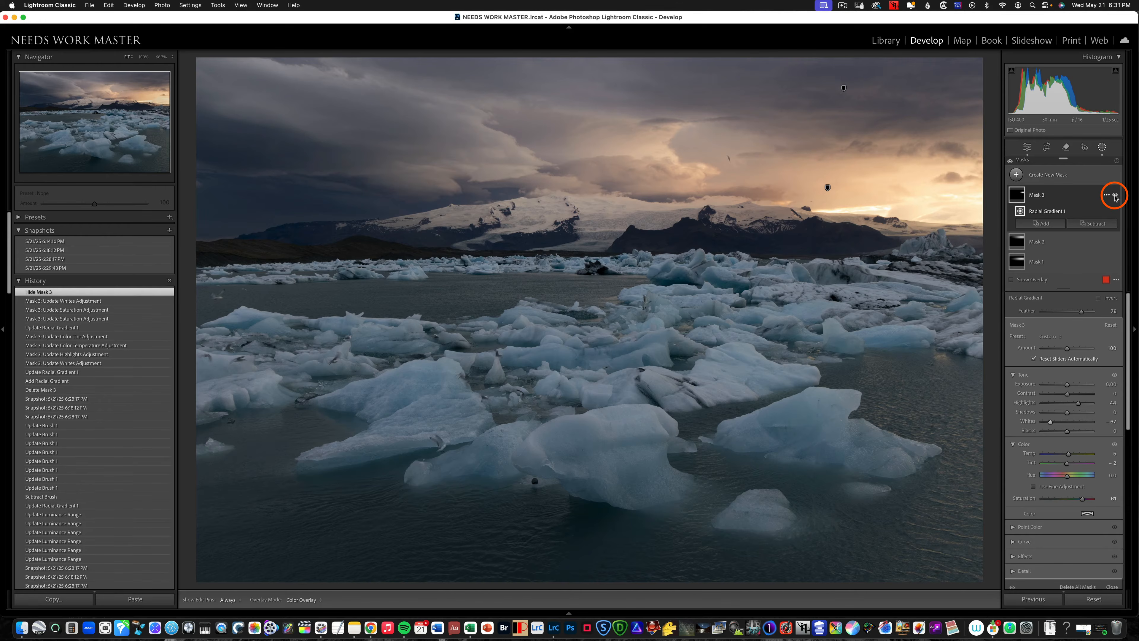
{"action": "left_click", "coordinate": [1115, 196]}
{"action": "left_click", "coordinate": [1114, 195]}
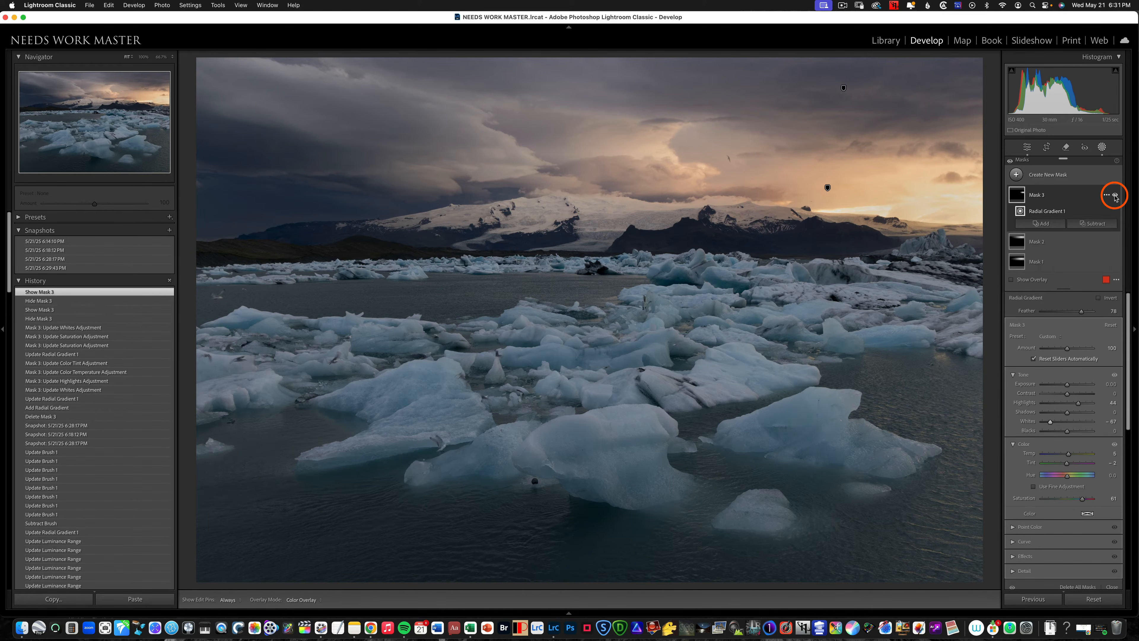
{"action": "left_click", "coordinate": [1115, 195]}
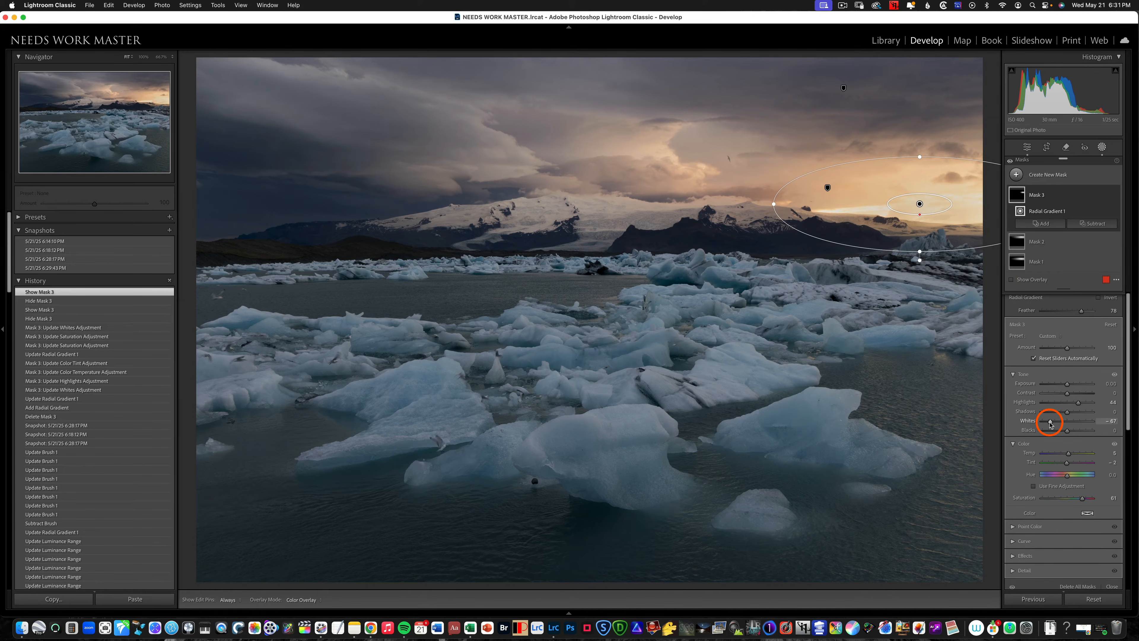
{"action": "left_click_drag", "start_coordinate": [1051, 422], "coordinate": [1057, 421]}
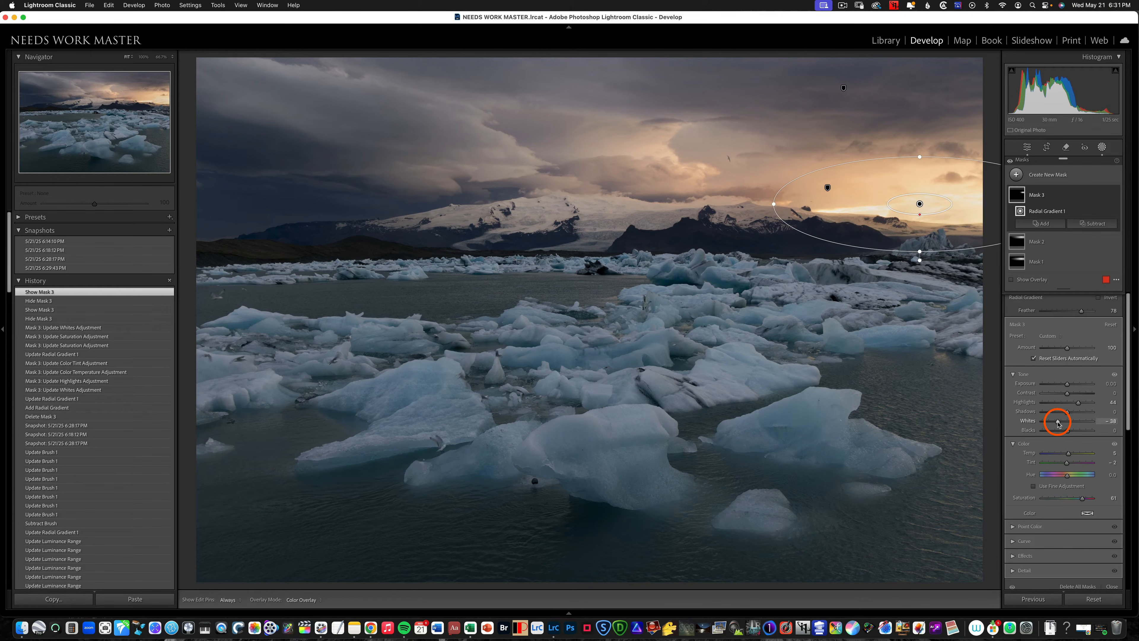
{"action": "left_click_drag", "start_coordinate": [1057, 422], "coordinate": [1055, 422]}
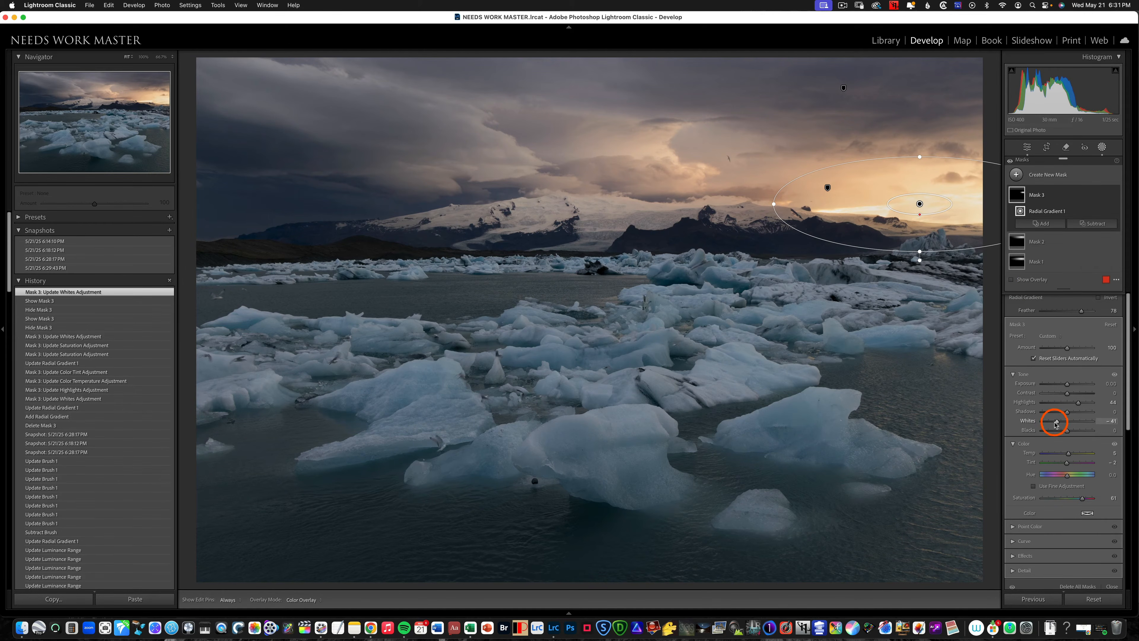
Leave masking to compare the photo before and after the edits, expand the Basic adjustments, and return to the masks
{"action": "left_click", "coordinate": [1103, 148]}
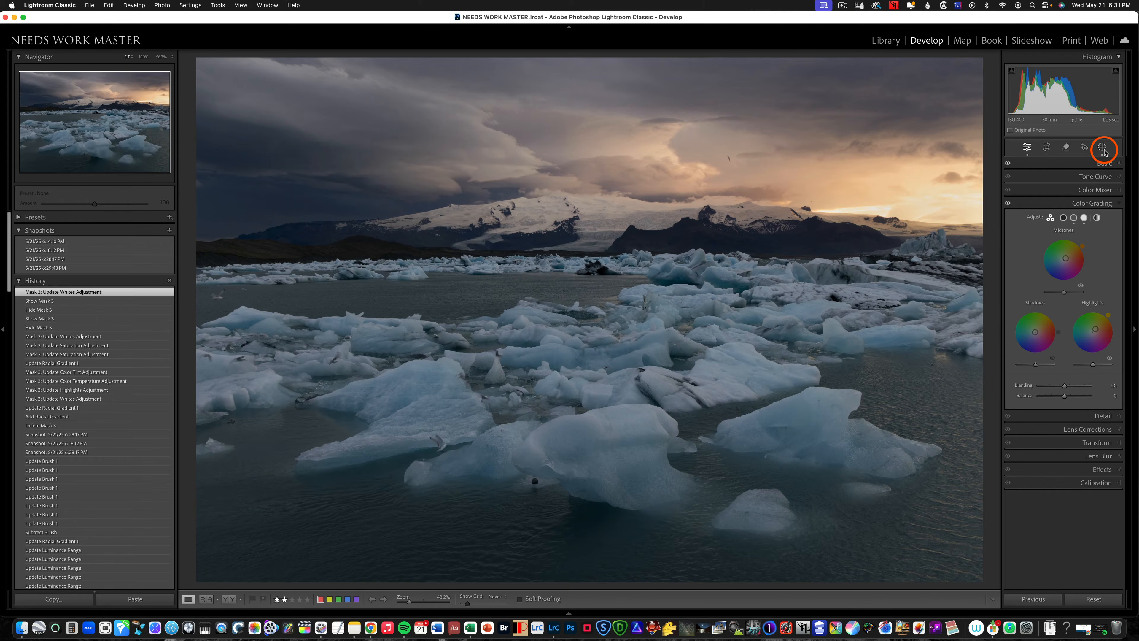
{"action": "key", "text": "backslash"}
{"action": "key", "text": "backslash"}
{"action": "left_click", "coordinate": [1104, 164]}
{"action": "left_click", "coordinate": [1102, 147]}
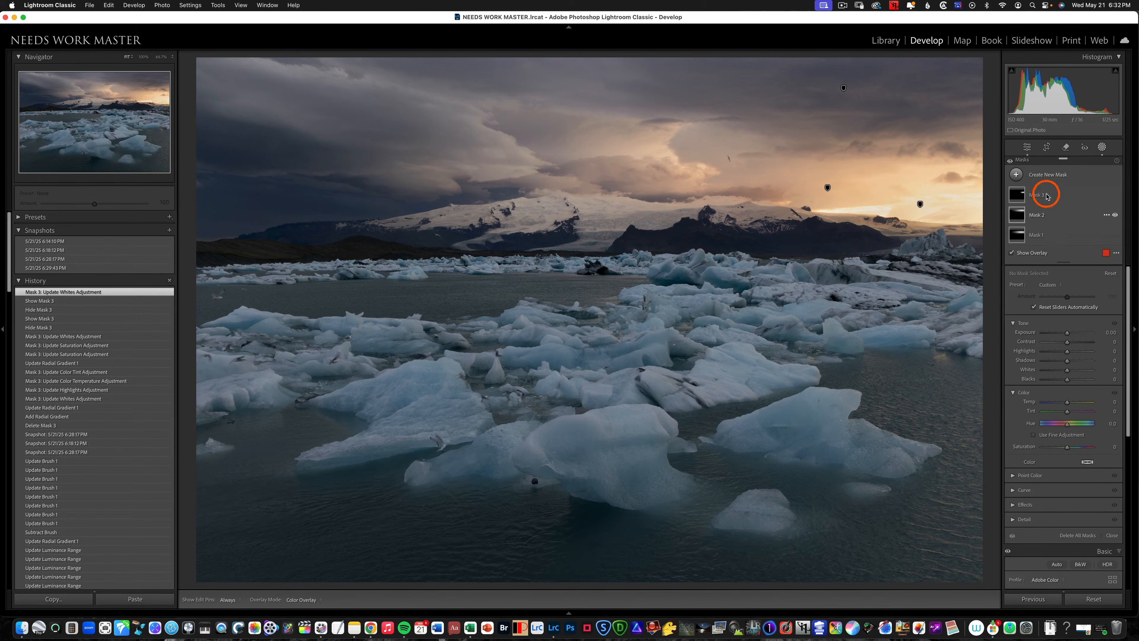
Add a large tilted radial gradient mask over the central icebergs and raise its Whites to 80
{"action": "left_click", "coordinate": [1017, 174]}
{"action": "left_click", "coordinate": [1045, 284]}
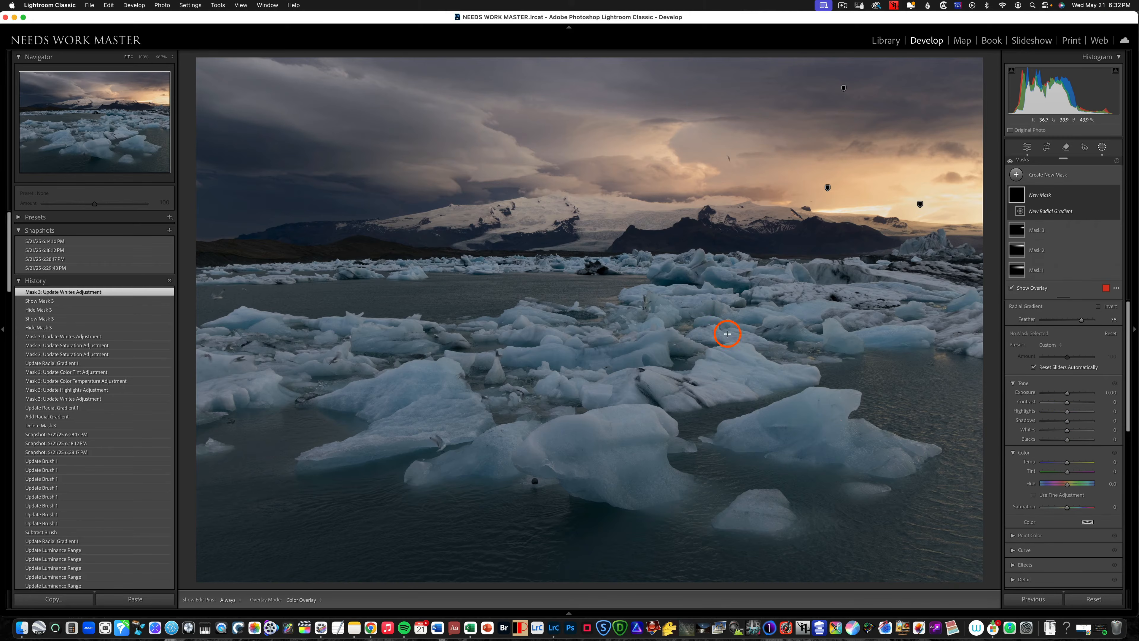
{"action": "left_click_drag", "start_coordinate": [788, 334], "coordinate": [496, 483]}
{"action": "left_click_drag", "start_coordinate": [625, 416], "coordinate": [624, 416]}
{"action": "left_click_drag", "start_coordinate": [801, 334], "coordinate": [636, 370]}
{"action": "left_click_drag", "start_coordinate": [325, 369], "coordinate": [341, 407]}
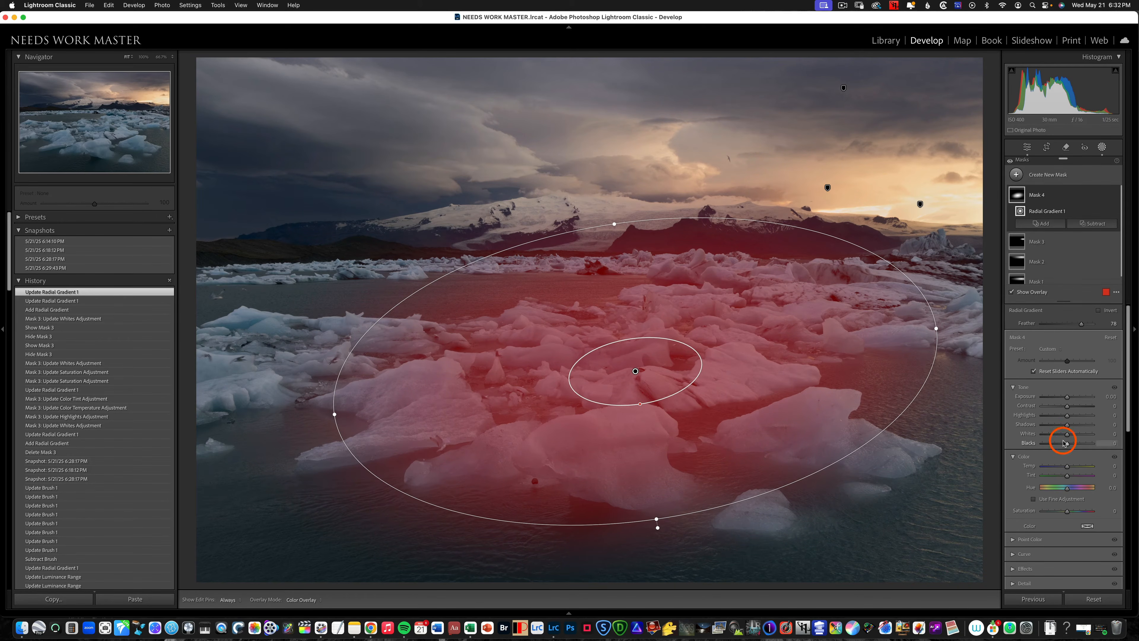
{"action": "key", "text": "o"}
{"action": "left_click_drag", "start_coordinate": [1068, 434], "coordinate": [1087, 437]}
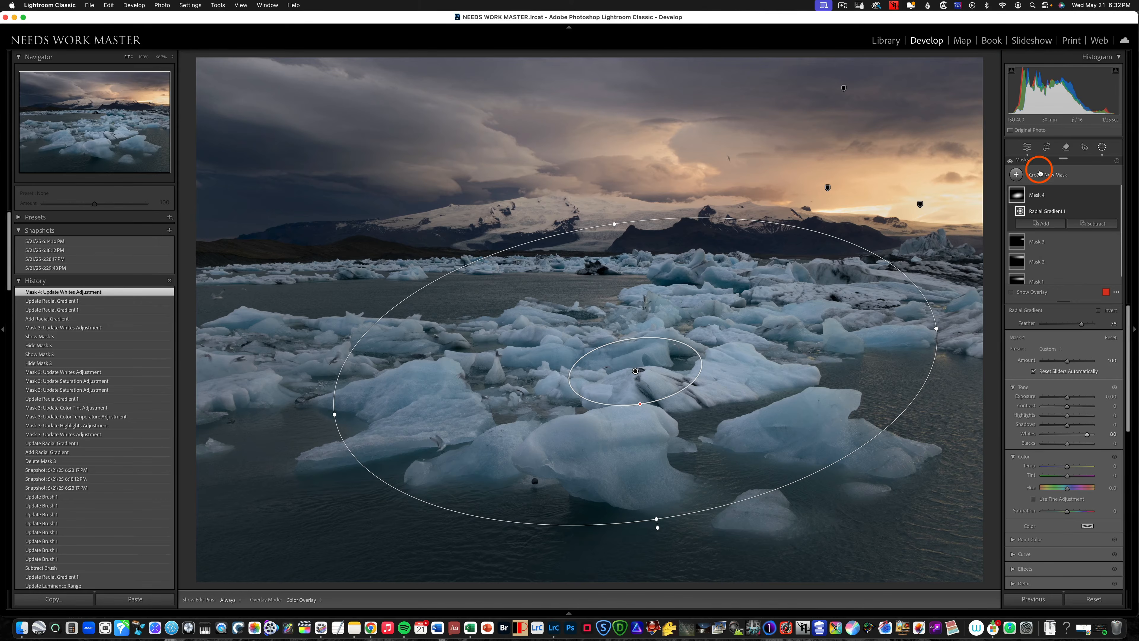
Add a wide radial gradient mask over the clouds in the left part of the sky, stretching it sideways past the photo's left edge
{"action": "left_click", "coordinate": [1016, 174]}
{"action": "left_click", "coordinate": [1050, 292]}
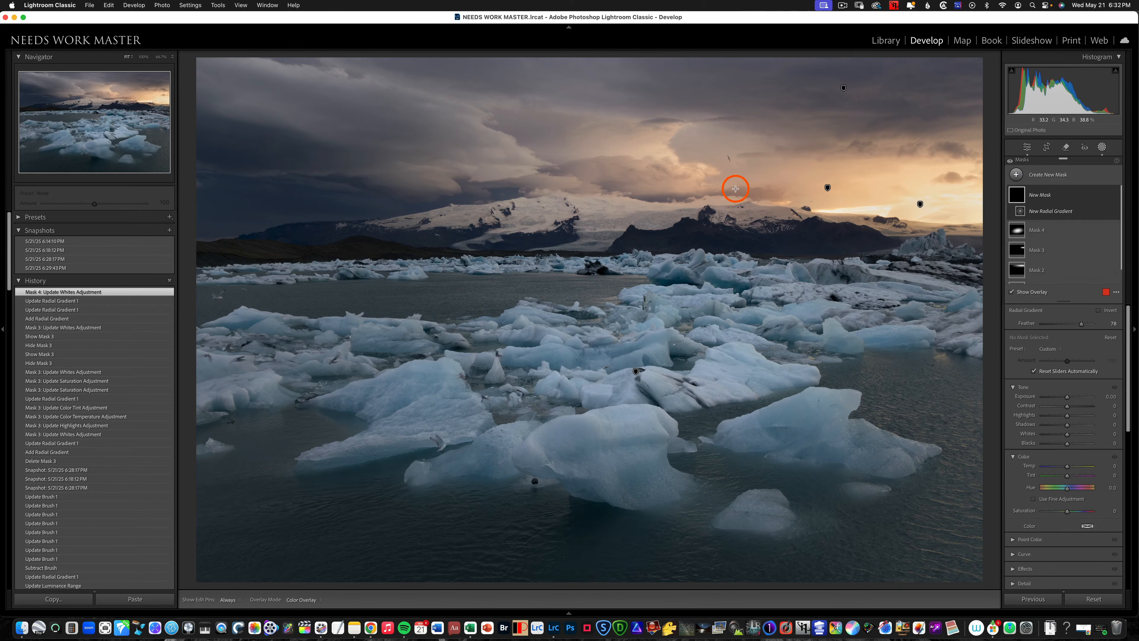
{"action": "left_click_drag", "start_coordinate": [648, 199], "coordinate": [434, 102]}
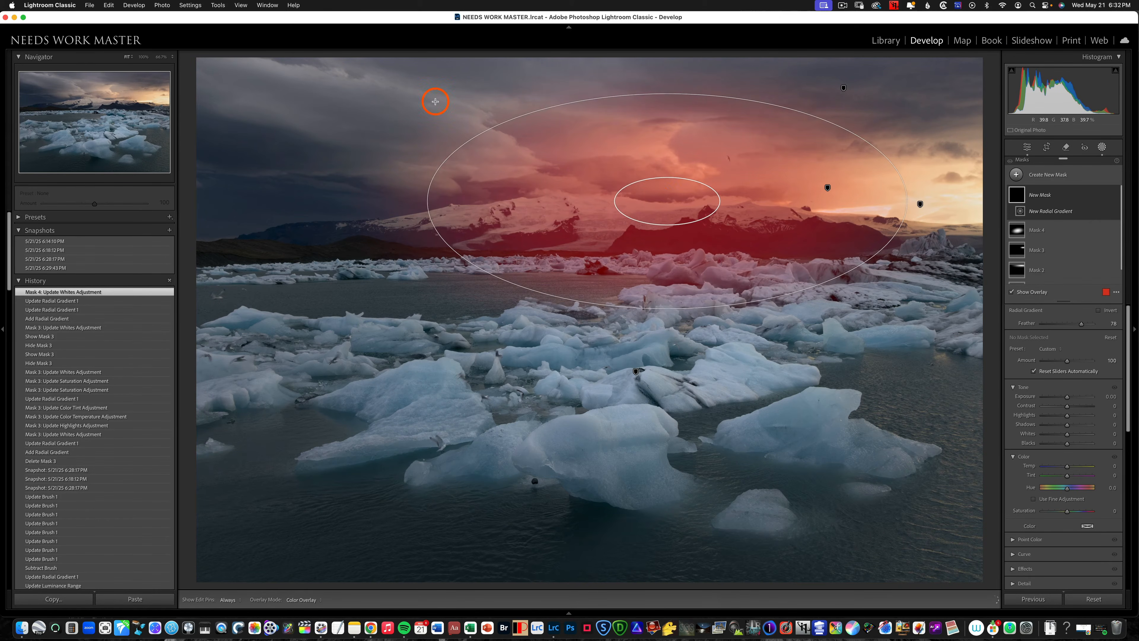
{"action": "left_click_drag", "start_coordinate": [659, 200], "coordinate": [446, 149]}
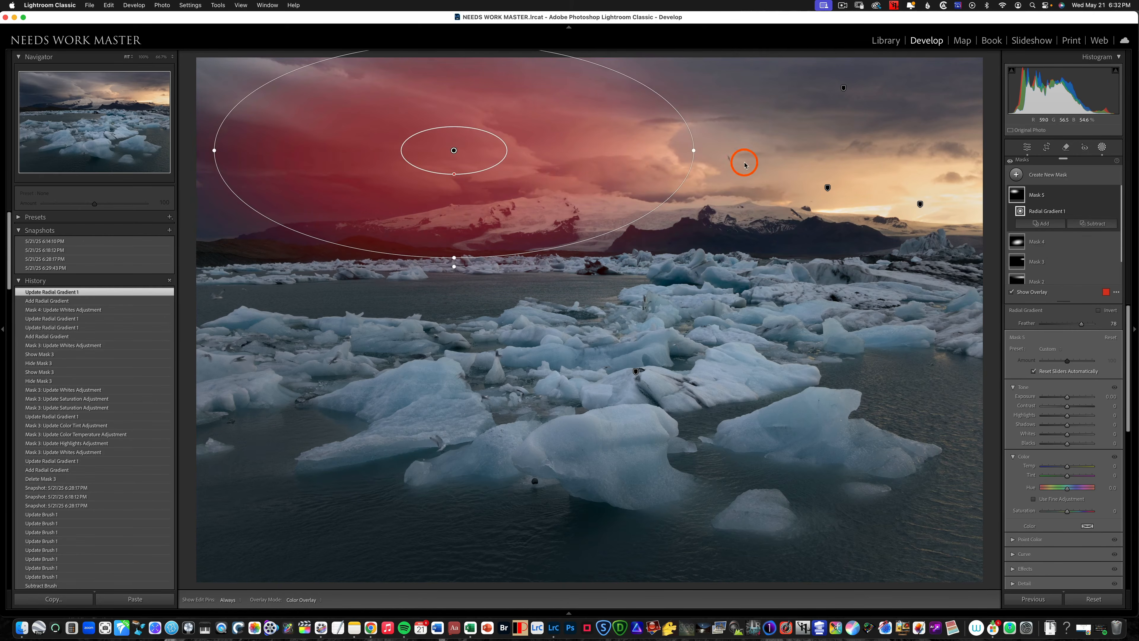
{"action": "left_click_drag", "start_coordinate": [694, 150], "coordinate": [769, 150]}
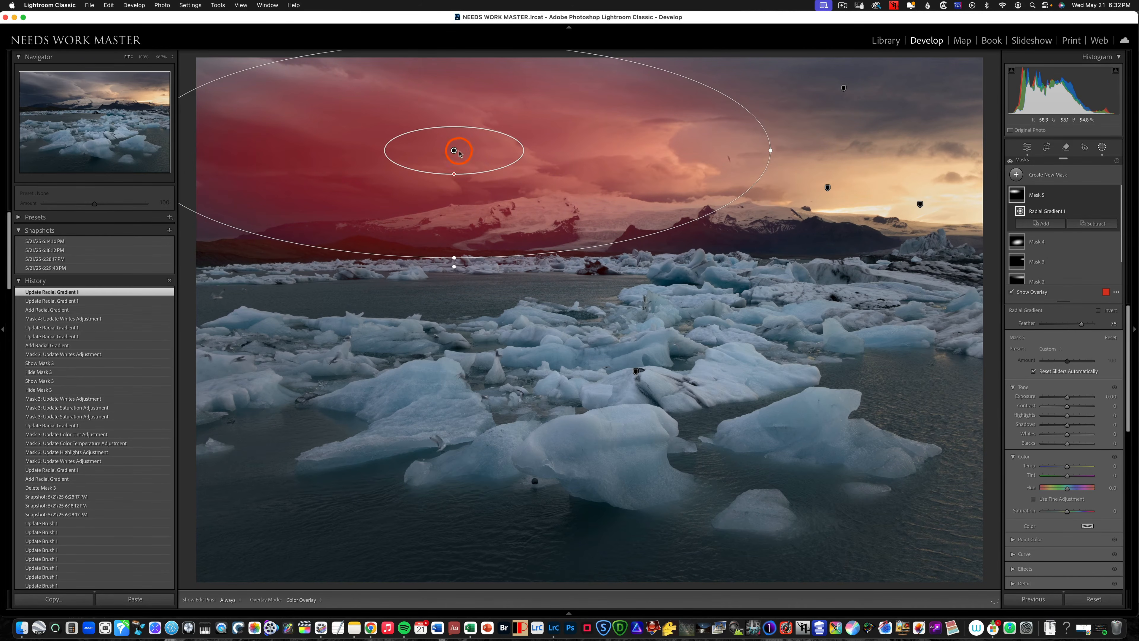
{"action": "left_click_drag", "start_coordinate": [453, 149], "coordinate": [386, 141]}
{"action": "left_click_drag", "start_coordinate": [716, 140], "coordinate": [739, 140]}
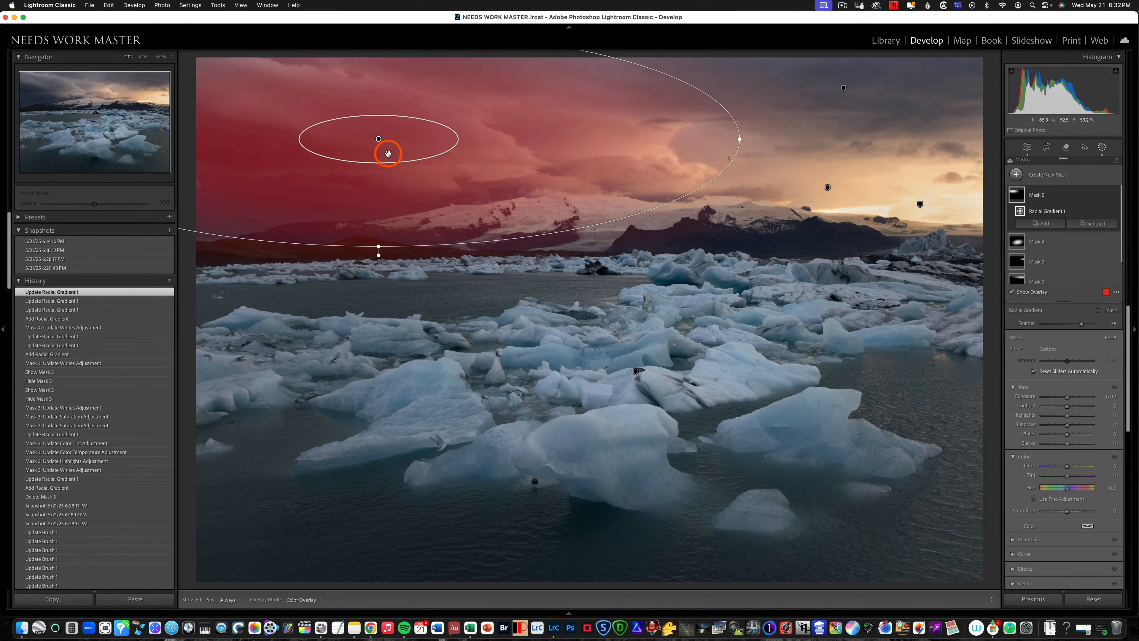
{"action": "left_click_drag", "start_coordinate": [398, 149], "coordinate": [413, 144]}
Set Mask 5 to Whites 67, Temp about 19 and Tint about 12, and leave masking to view the photo
{"action": "left_click_drag", "start_coordinate": [1068, 434], "coordinate": [1084, 436]}
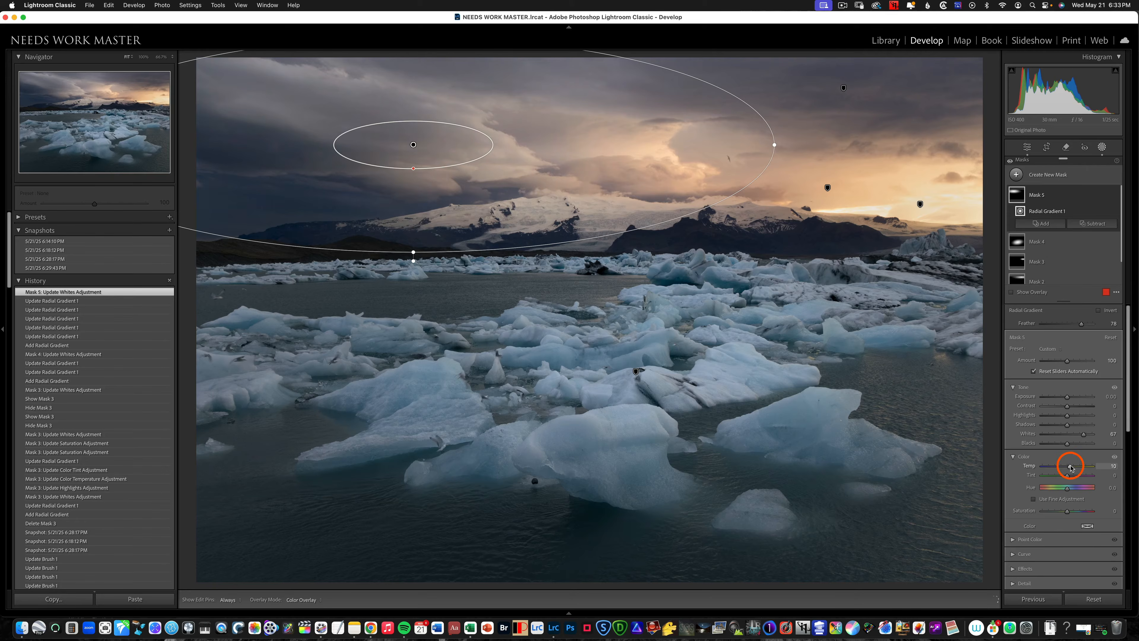
{"action": "left_click_drag", "start_coordinate": [1071, 467], "coordinate": [1072, 467]}
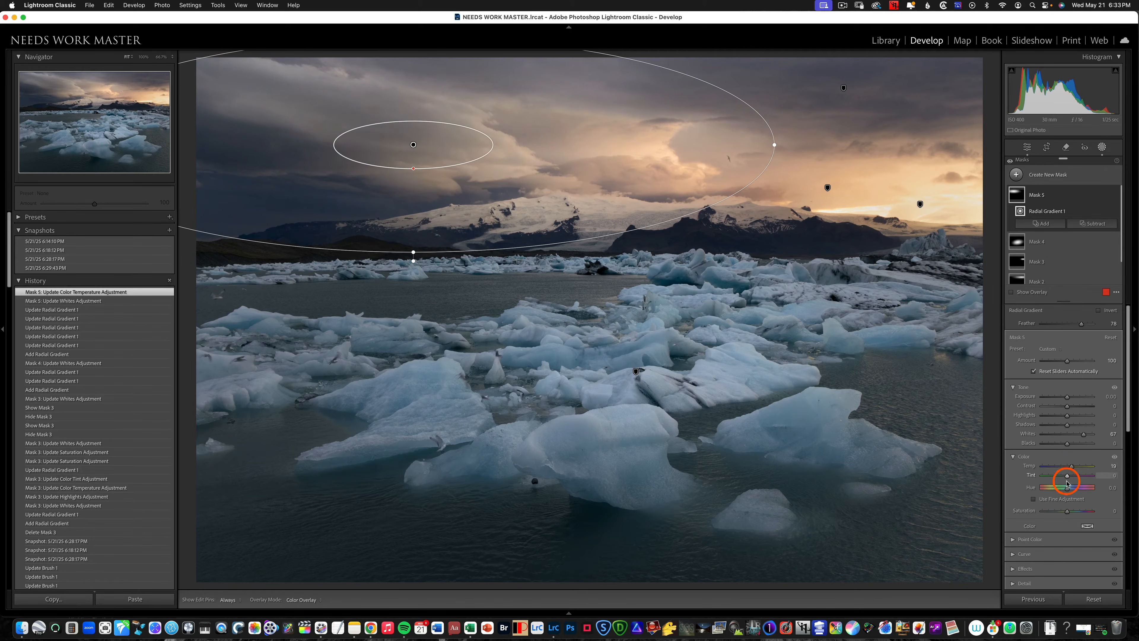
{"action": "left_click", "coordinate": [1066, 476]}
{"action": "left_click_drag", "start_coordinate": [1070, 477], "coordinate": [1070, 477]}
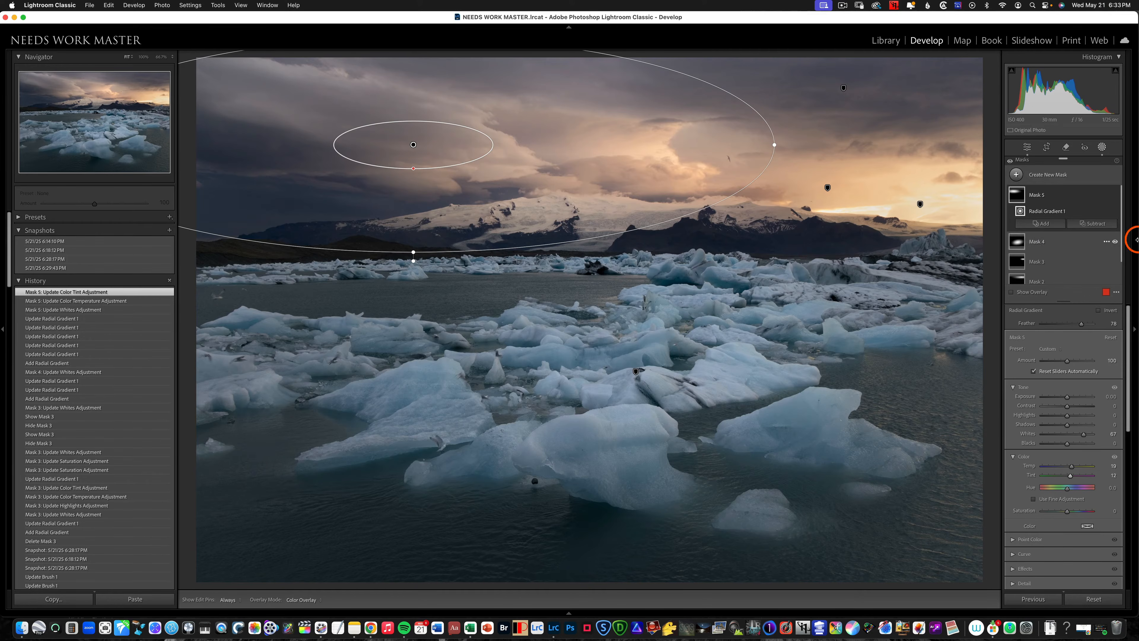
{"action": "left_click", "coordinate": [1101, 147]}
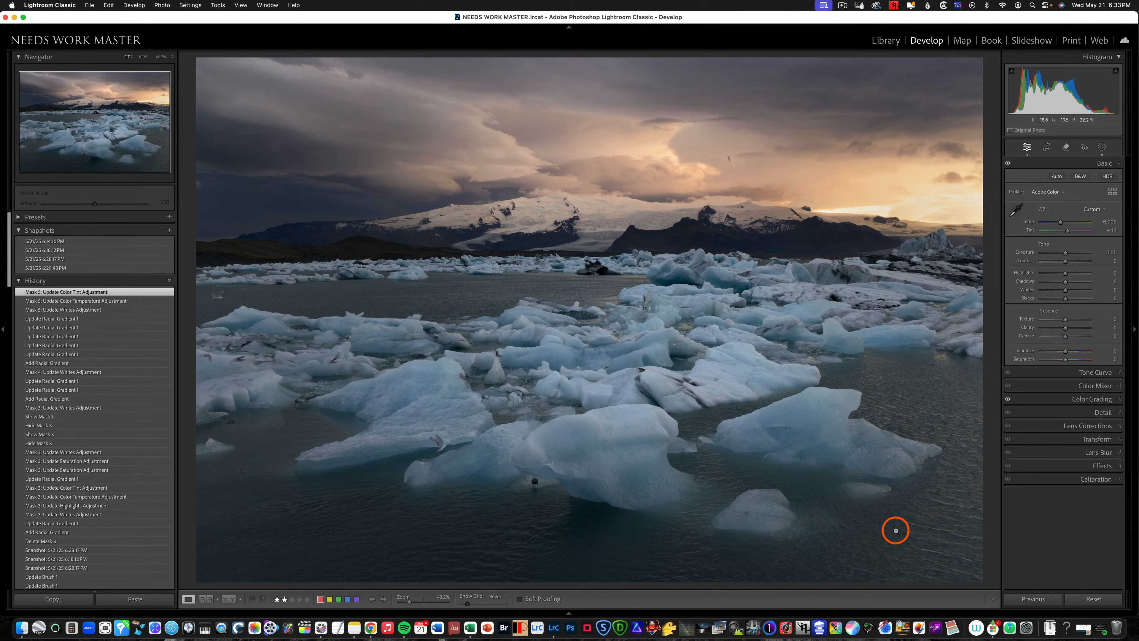
Add a diagonal linear gradient mask over the photo's lower-right corner and lower its Exposure to about -0.88
{"action": "left_click", "coordinate": [1102, 147]}
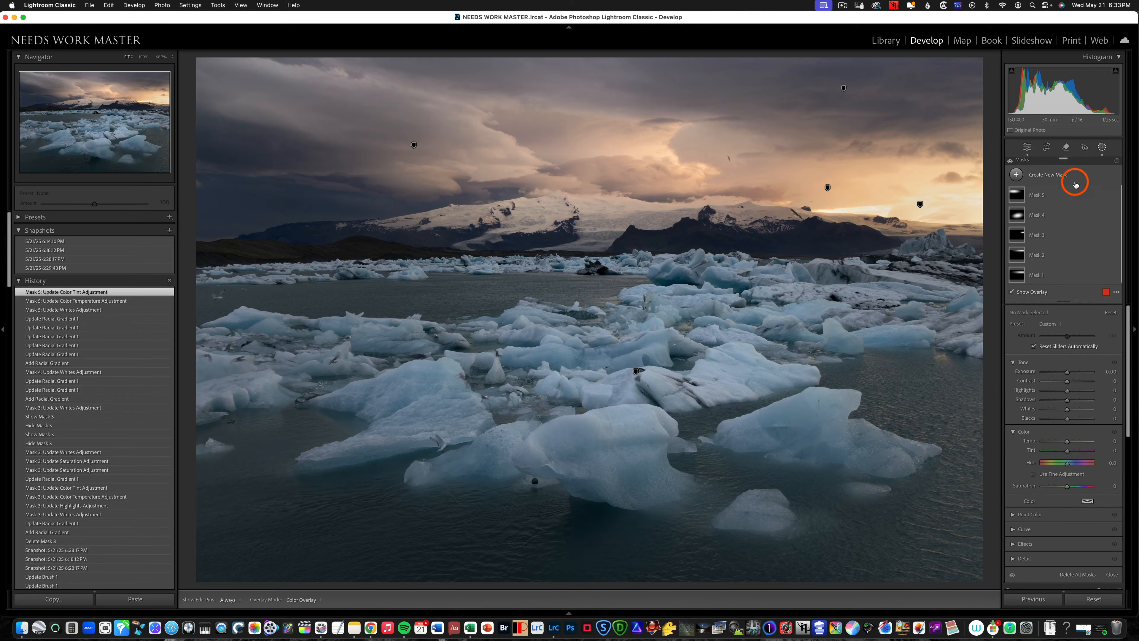
{"action": "left_click", "coordinate": [1016, 174]}
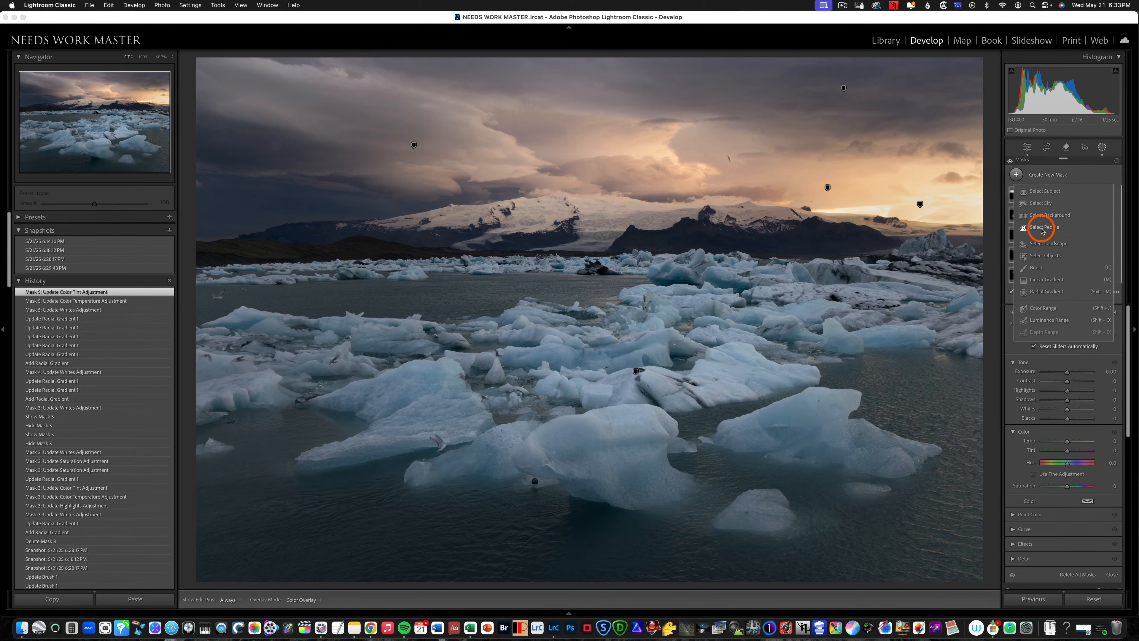
{"action": "left_click", "coordinate": [1040, 283]}
{"action": "left_click_drag", "start_coordinate": [879, 569], "coordinate": [777, 369]}
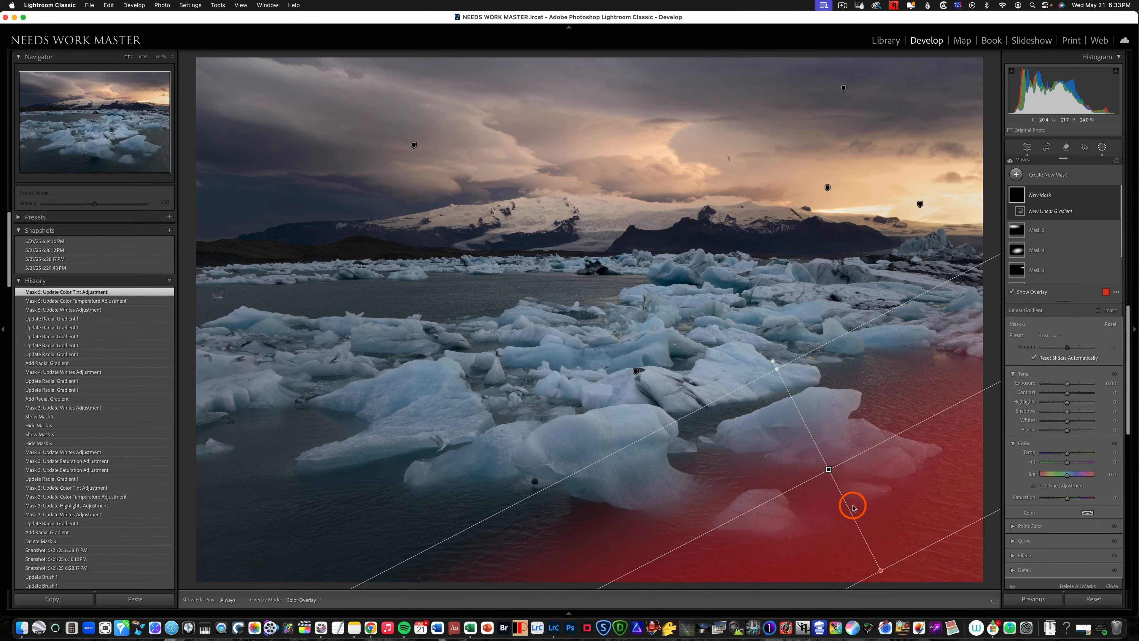
{"action": "left_click_drag", "start_coordinate": [833, 475], "coordinate": [837, 485]}
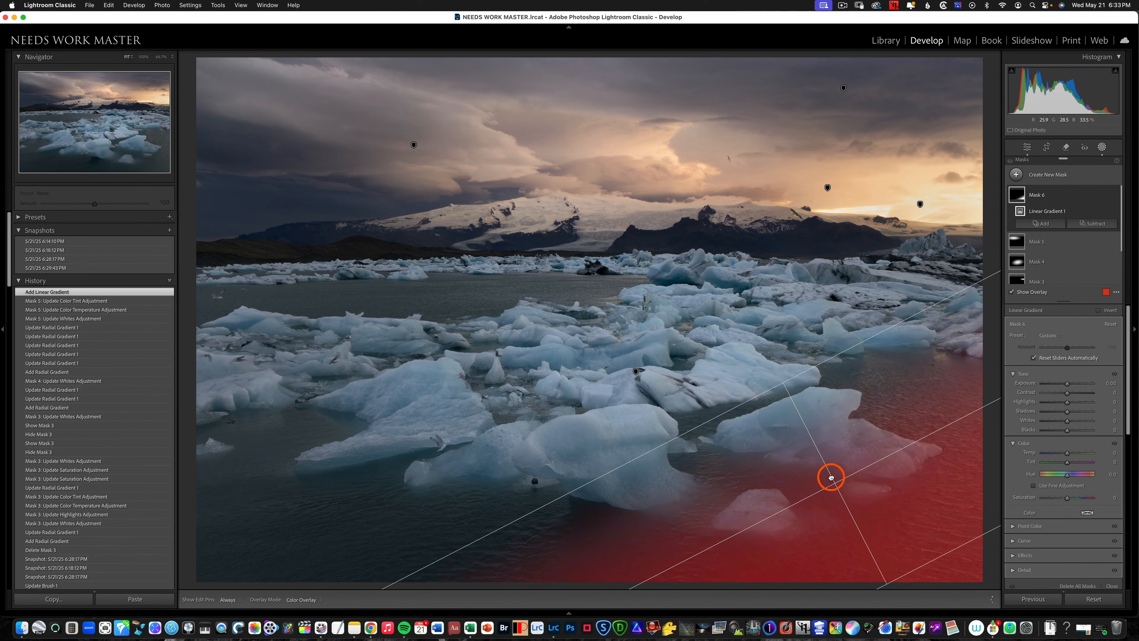
{"action": "left_click_drag", "start_coordinate": [1067, 386], "coordinate": [1061, 384]}
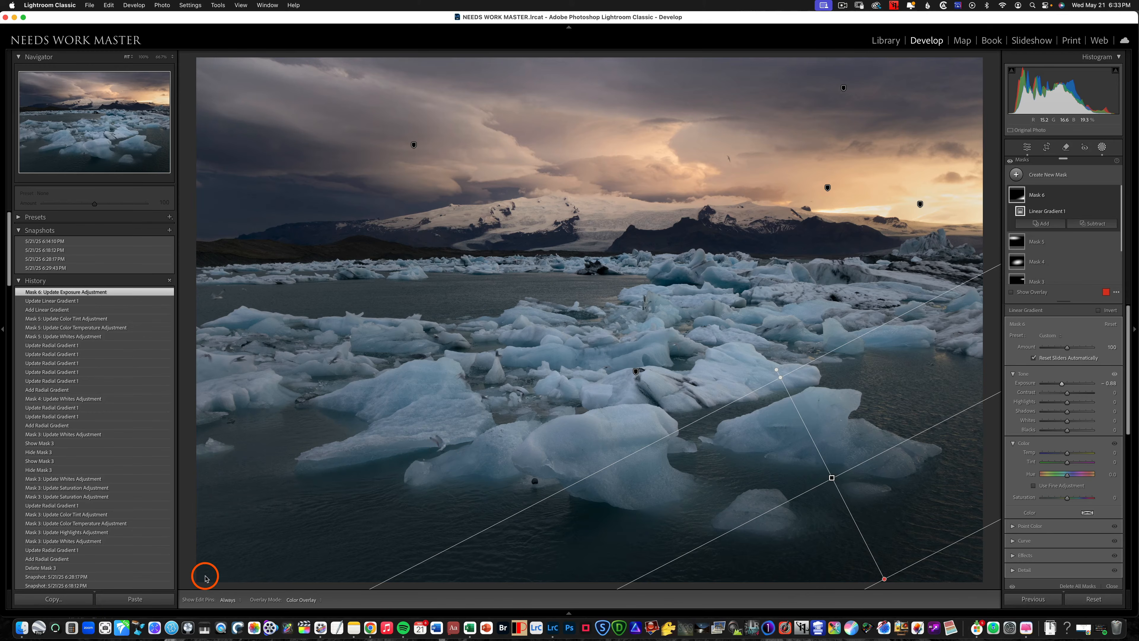
Add a diagonal linear gradient mask over the photo's lower-left corner and lower its Exposure to about -0.33
{"action": "left_click", "coordinate": [258, 538]}
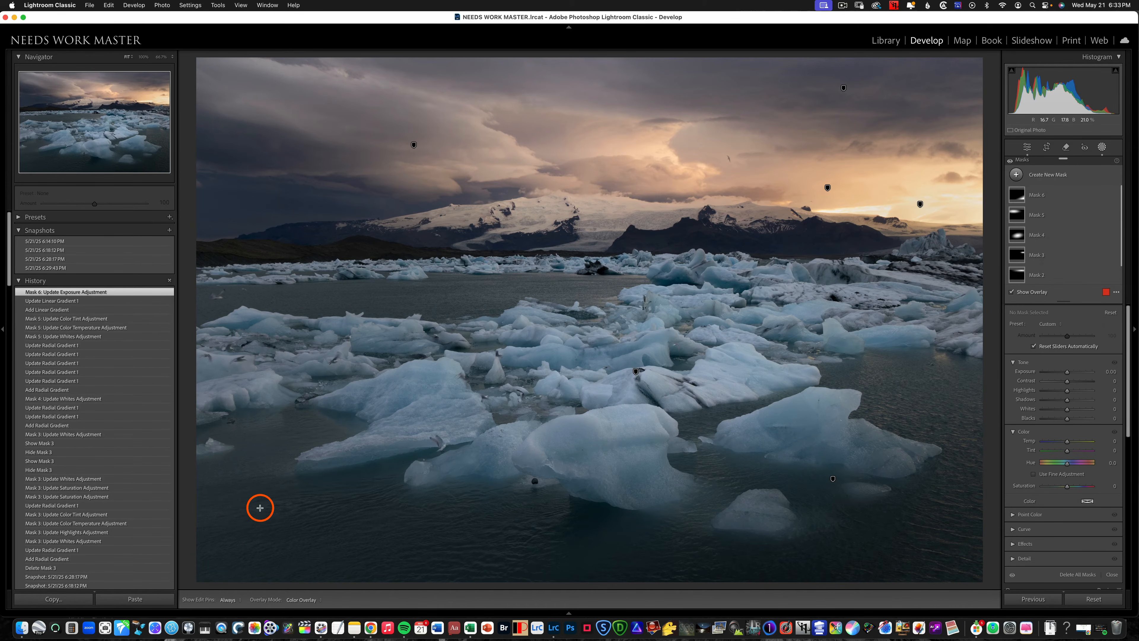
{"action": "left_click_drag", "start_coordinate": [242, 537], "coordinate": [316, 375]}
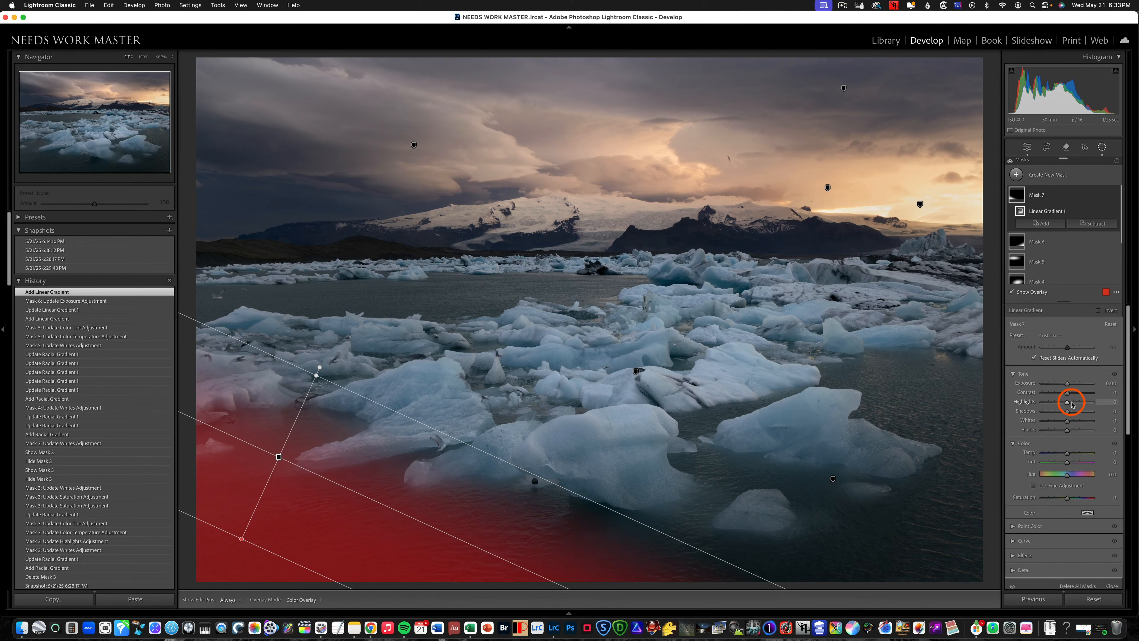
{"action": "left_click_drag", "start_coordinate": [1068, 383], "coordinate": [1065, 384]}
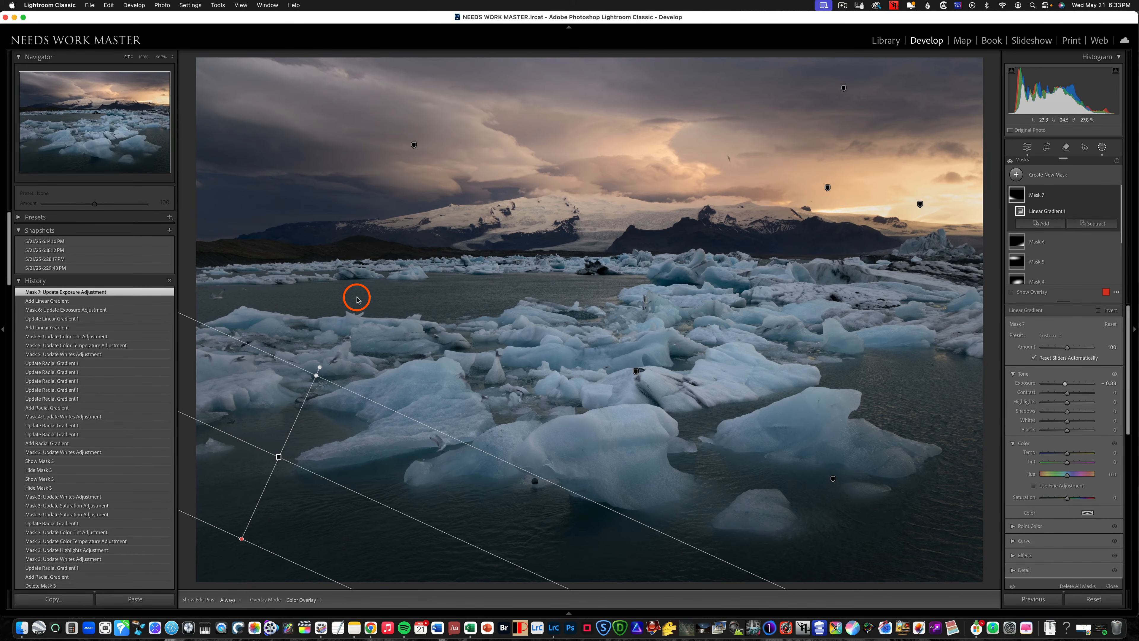
Add a flat radial gradient mask over the open water below the mountains and lower its Exposure to about -0.80
{"action": "key", "text": "shift+m"}
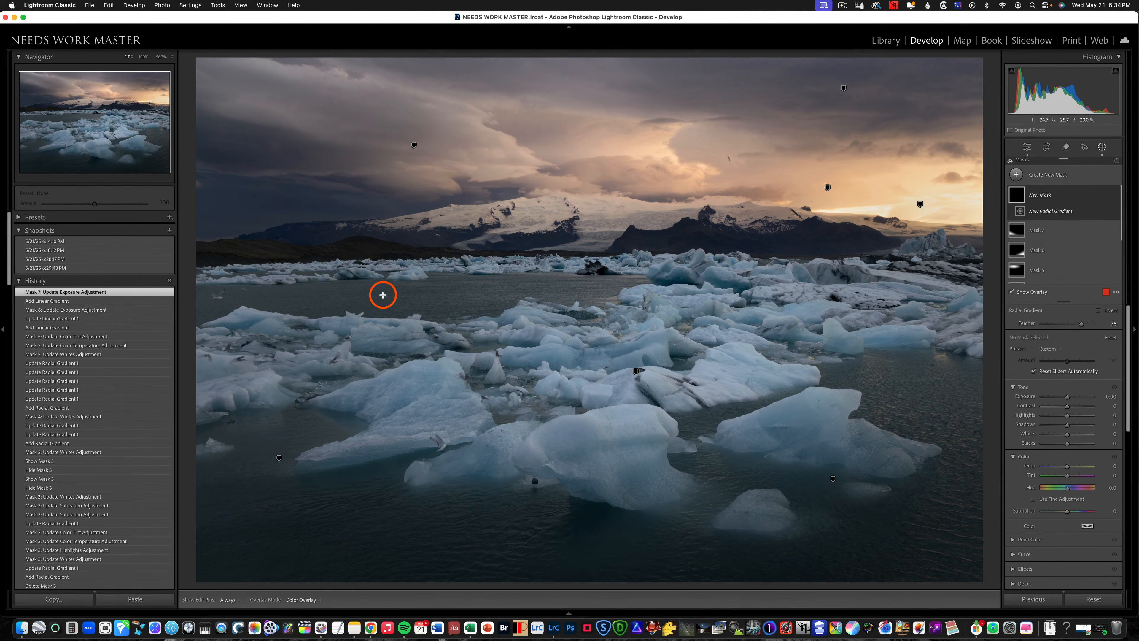
{"action": "mouse_move", "coordinate": [537, 298]}
{"action": "left_mouse_down"}
{"action": "mouse_move", "coordinate": [318, 281]}
{"action": "mouse_move", "coordinate": [313, 272]}
{"action": "mouse_move", "coordinate": [500, 295]}
{"action": "mouse_move", "coordinate": [438, 296]}
{"action": "left_mouse_up"}
{"action": "left_click_drag", "start_coordinate": [670, 292], "coordinate": [668, 289]}
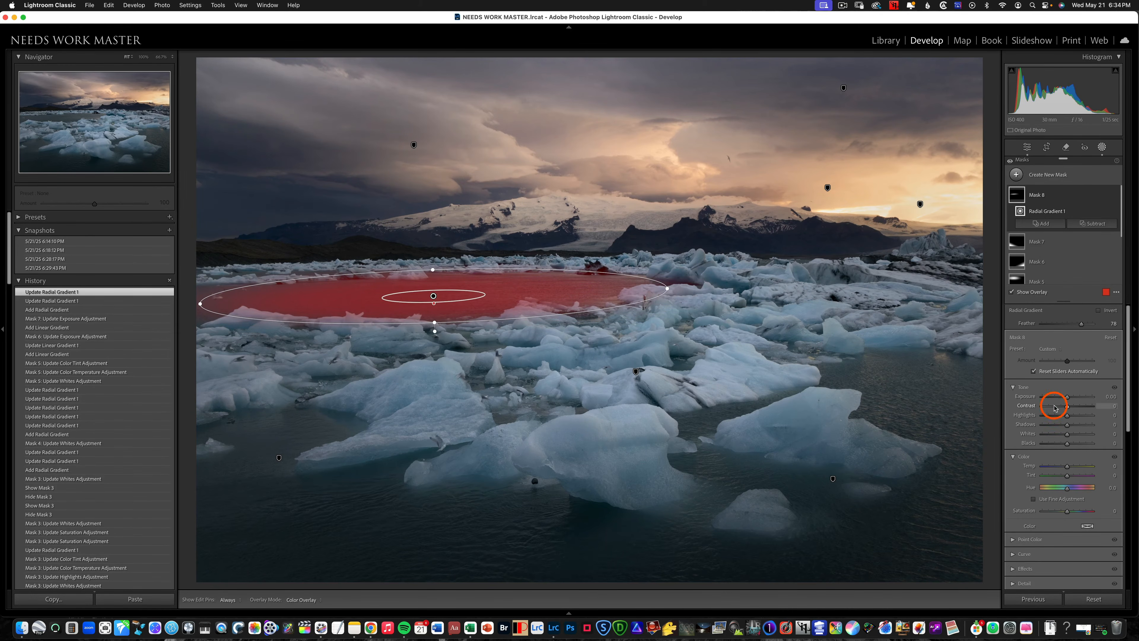
{"action": "left_click_drag", "start_coordinate": [1066, 398], "coordinate": [1056, 398]}
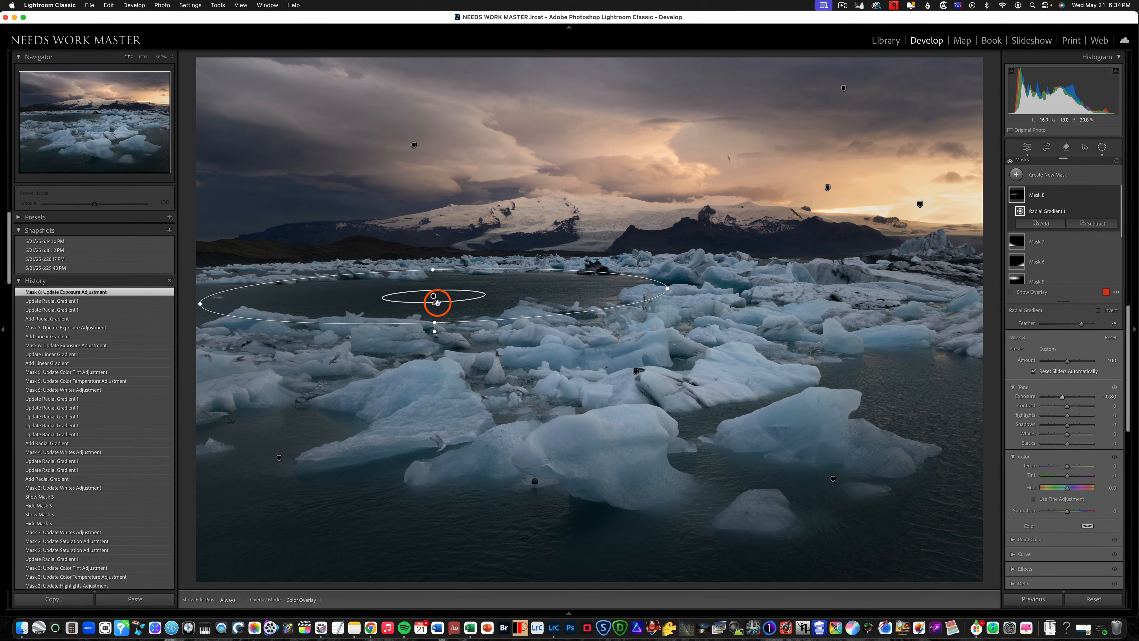
Widen Mask 8's gradient to both sides, make it slightly taller and set its Feather to 77
{"action": "mouse_move", "coordinate": [434, 304]}
{"action": "left_mouse_down"}
{"action": "mouse_move", "coordinate": [432, 290]}
{"action": "mouse_move", "coordinate": [434, 305]}
{"action": "left_mouse_up"}
{"action": "left_click_drag", "start_coordinate": [667, 288], "coordinate": [725, 286]}
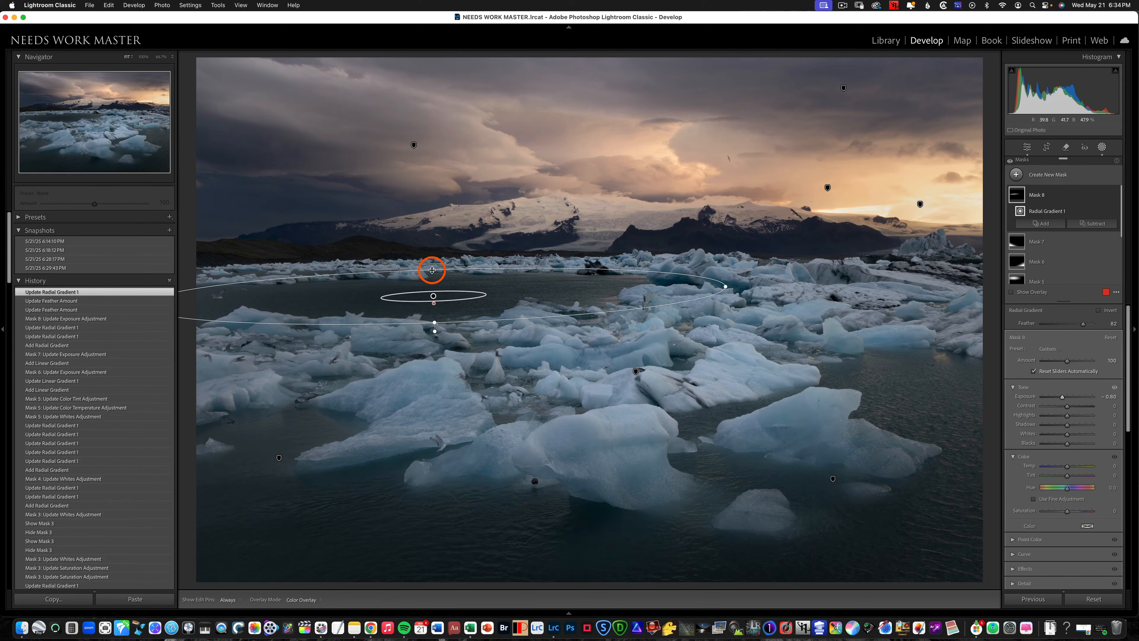
{"action": "left_click_drag", "start_coordinate": [432, 270], "coordinate": [432, 304]}
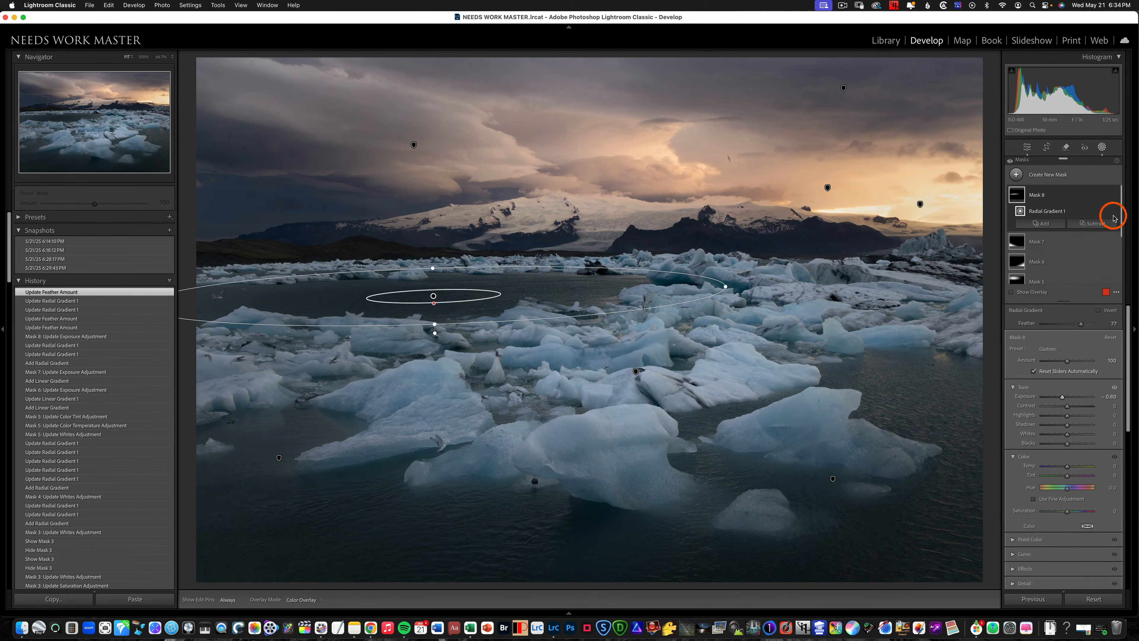
{"action": "left_click", "coordinate": [1051, 192]}
{"action": "left_click", "coordinate": [434, 296]}
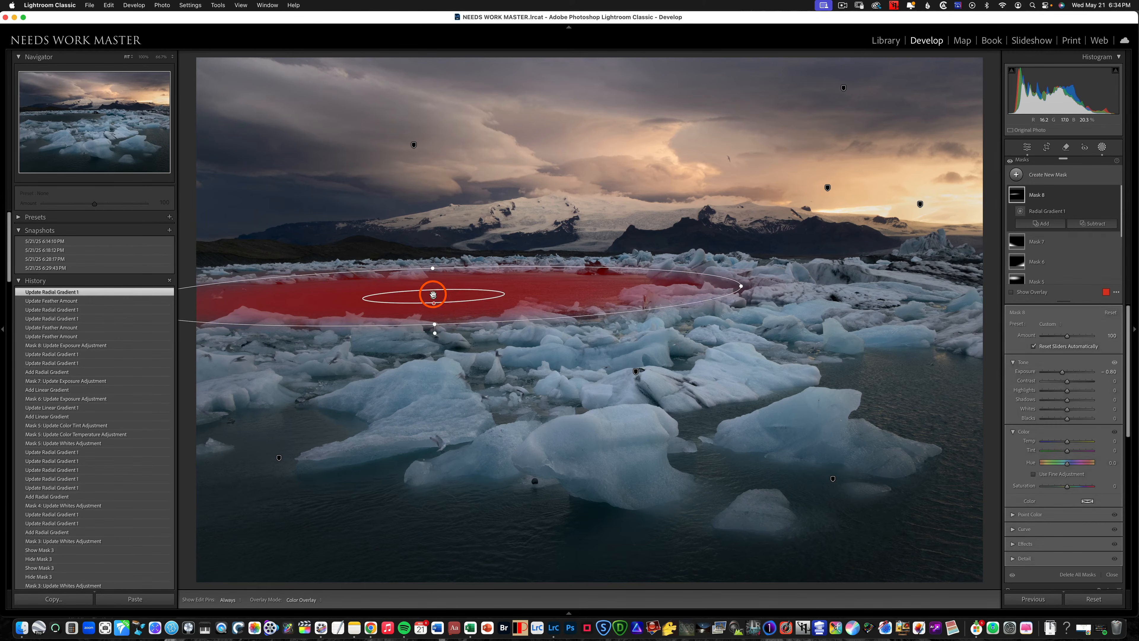
Ease Mask 8's Exposure reduction to about -0.10, compare the photo with the mask hidden, and leave masking
{"action": "left_click_drag", "start_coordinate": [1062, 397], "coordinate": [1067, 399]}
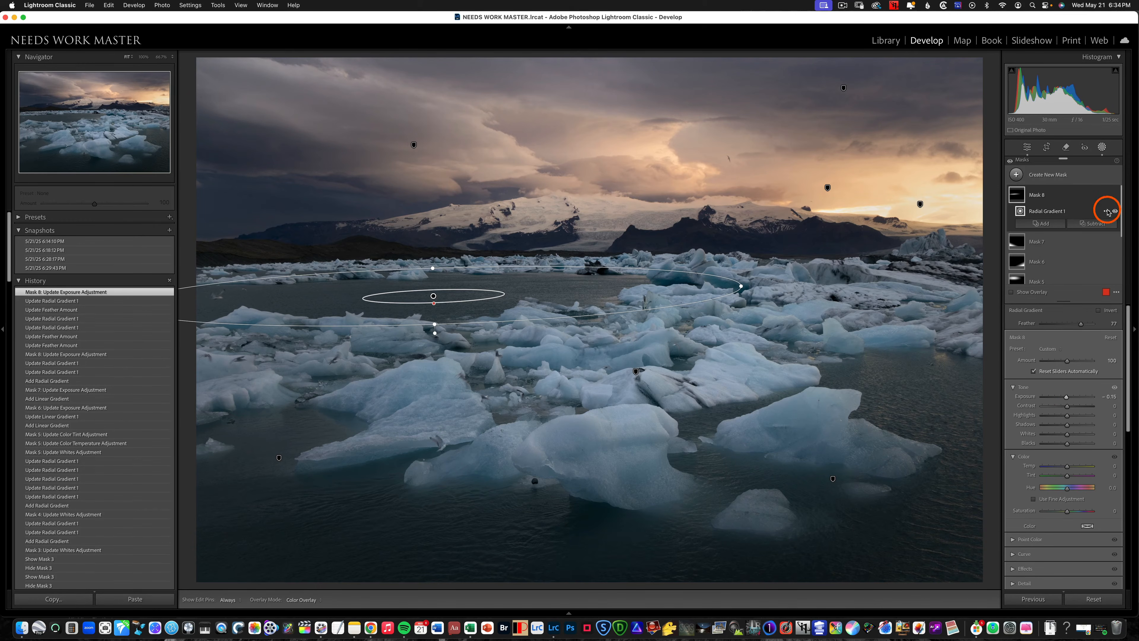
{"action": "left_click", "coordinate": [1115, 195]}
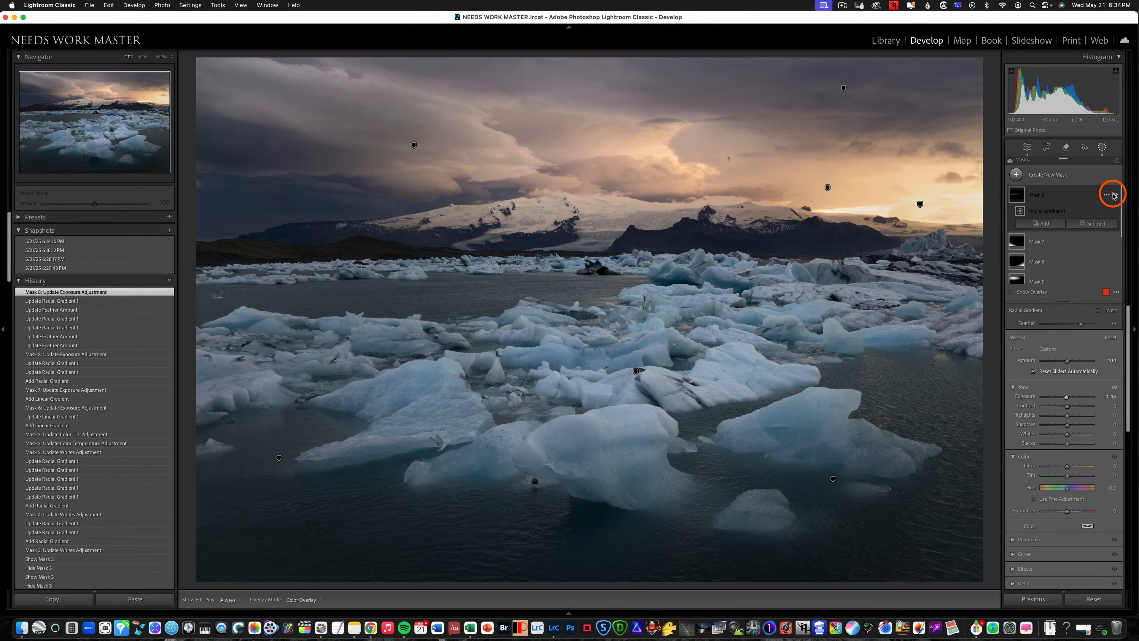
{"action": "left_click", "coordinate": [1102, 148]}
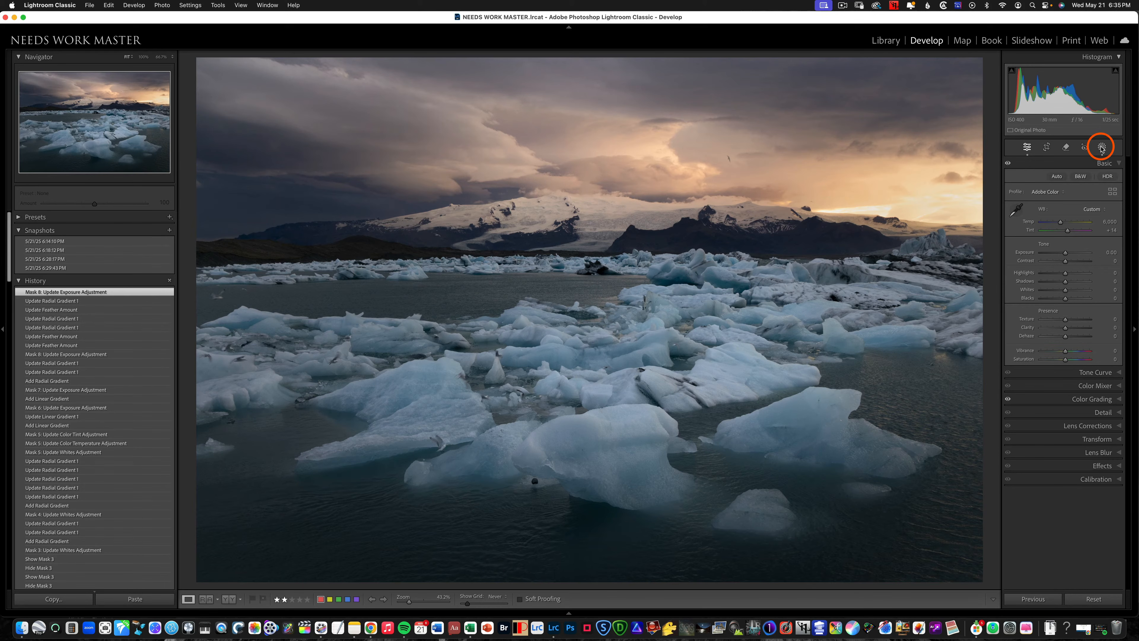
Preview the photo full screen and compare its before and after versions several times
{"action": "key", "text": "f"}
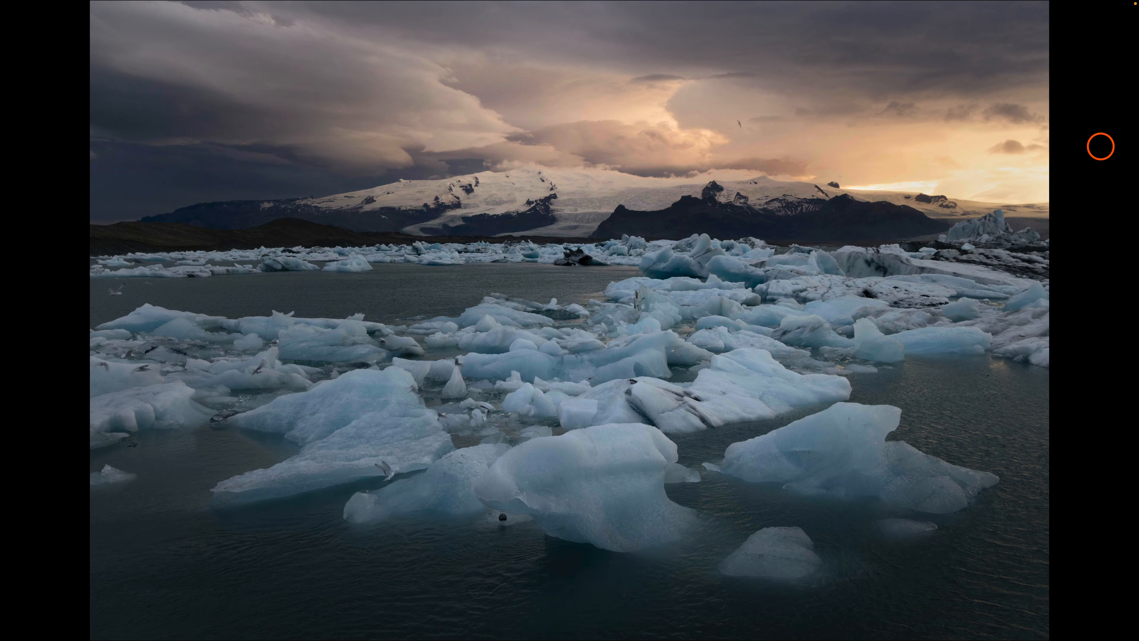
{"action": "key", "text": "f"}
{"action": "key", "text": "backslash"}
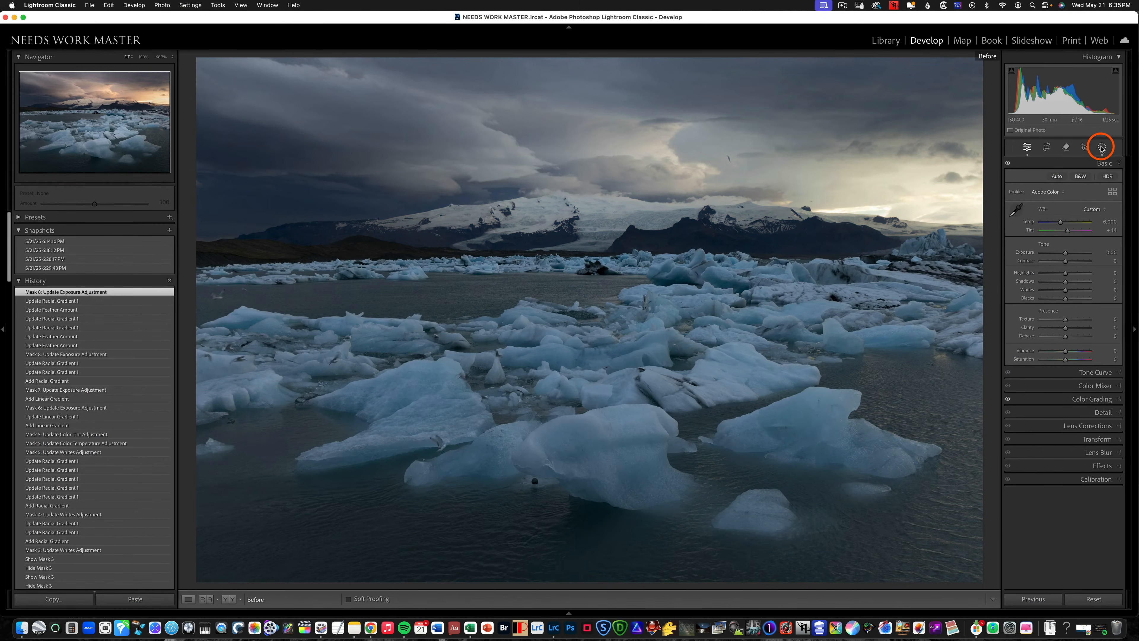
{"action": "key", "text": "backslash"}
{"action": "key", "text": "backslash"}
{"action": "key", "text": "backslash"}
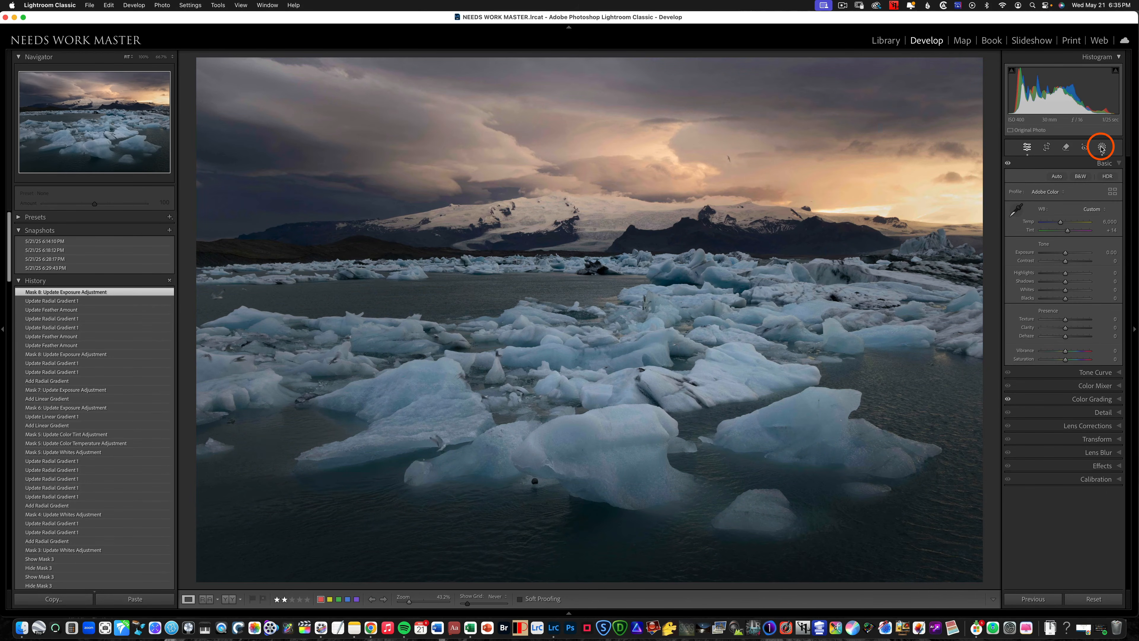
{"action": "key", "text": "backslash"}
{"action": "key", "text": "backslash"}
Set the global tone to Highlights -37, Shadows +25, Whites +33 and Blacks -17
{"action": "left_click_drag", "start_coordinate": [1066, 281], "coordinate": [1056, 272]}
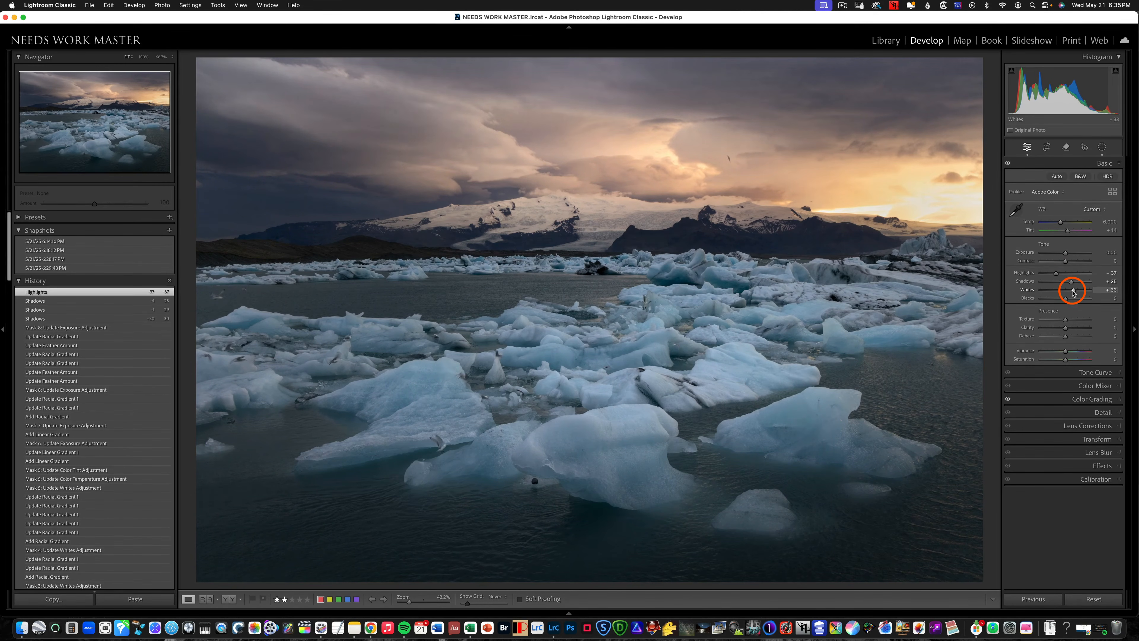
{"action": "left_click_drag", "start_coordinate": [1073, 292], "coordinate": [1060, 298]}
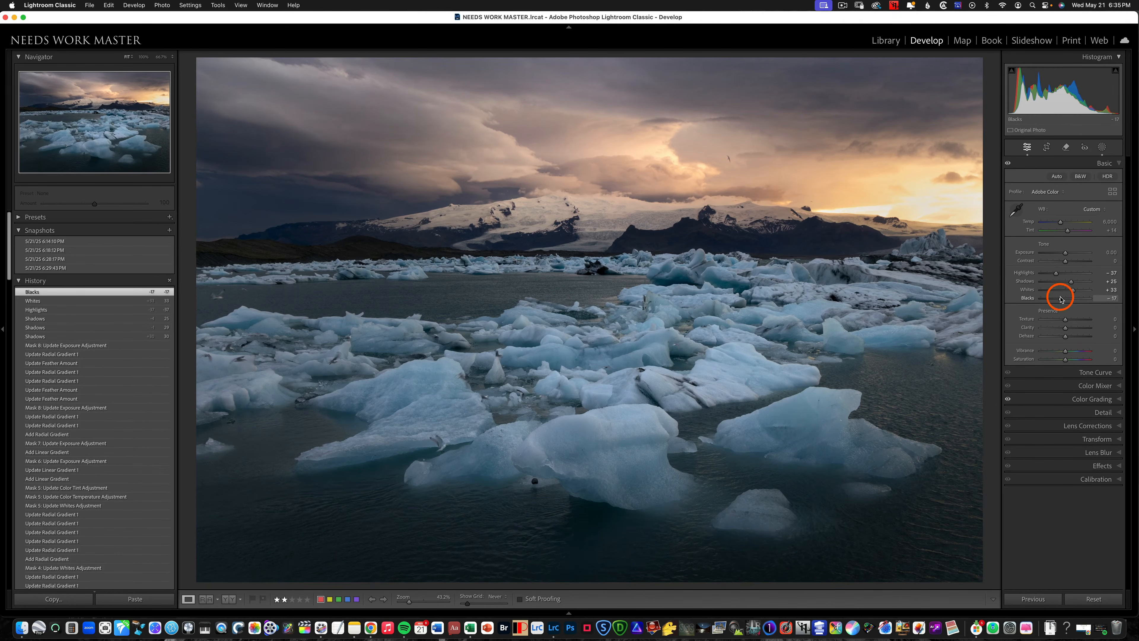
Compare the photo's before and after versions, and save the current edit as a new snapshot with the default name
{"action": "key", "text": "backslash"}
{"action": "key", "text": "backslash"}
{"action": "key", "text": "backslash"}
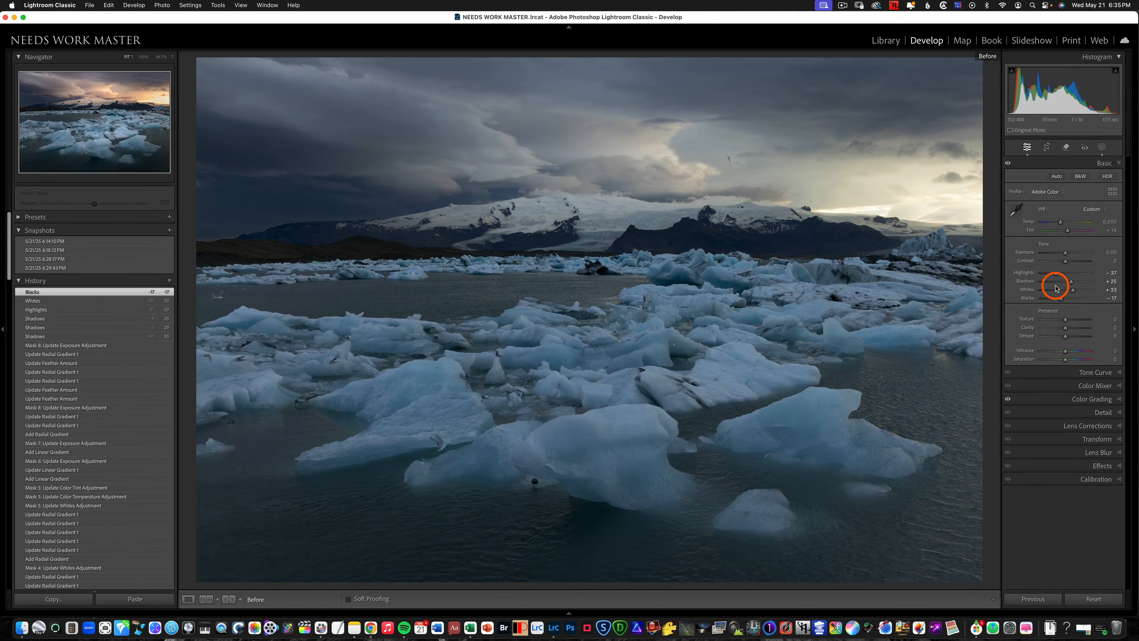
{"action": "key", "text": "backslash"}
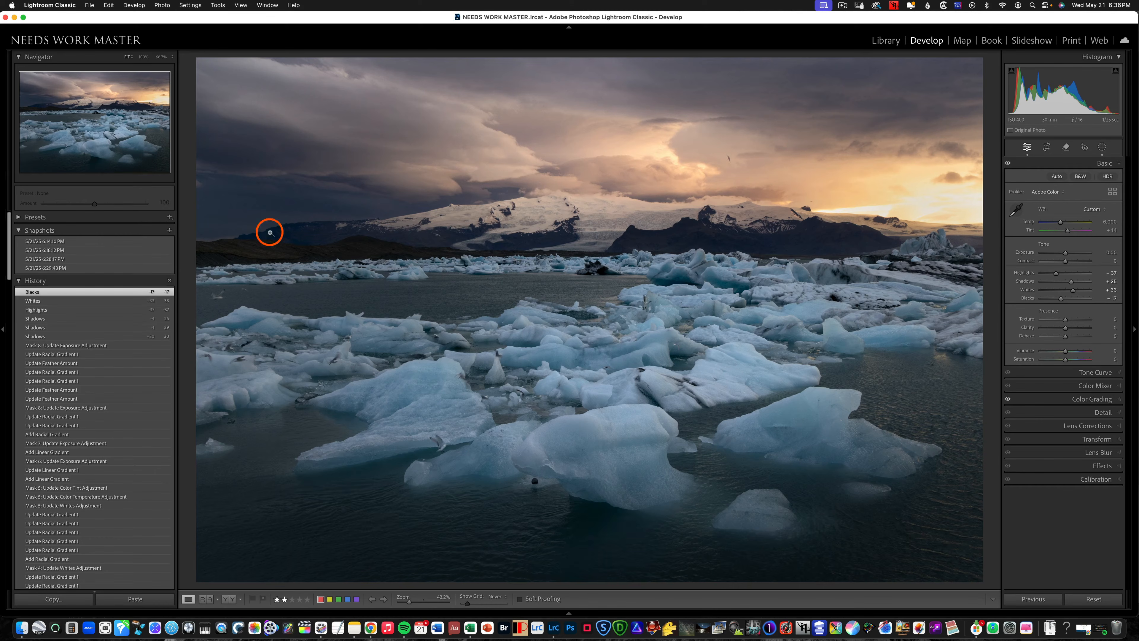
{"action": "left_click", "coordinate": [170, 230]}
{"action": "key", "text": "Return"}
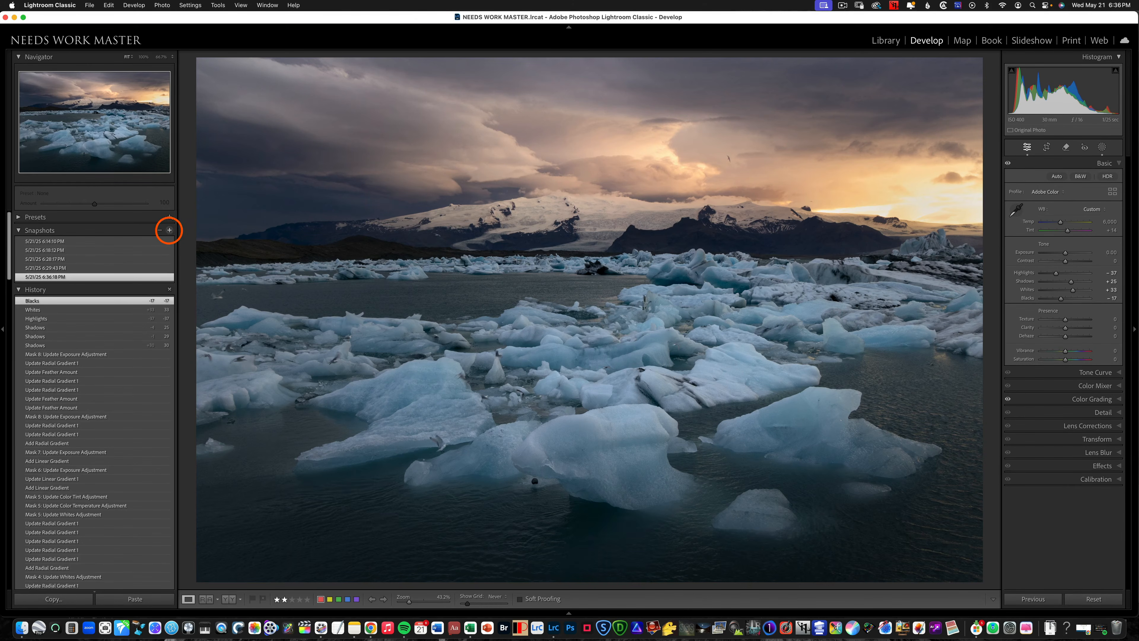
For Mask 3 over the sunset, set Highlights to 0 and Whites to about -66, and enlarge its radial gradient in height and width
{"action": "left_click", "coordinate": [1103, 147]}
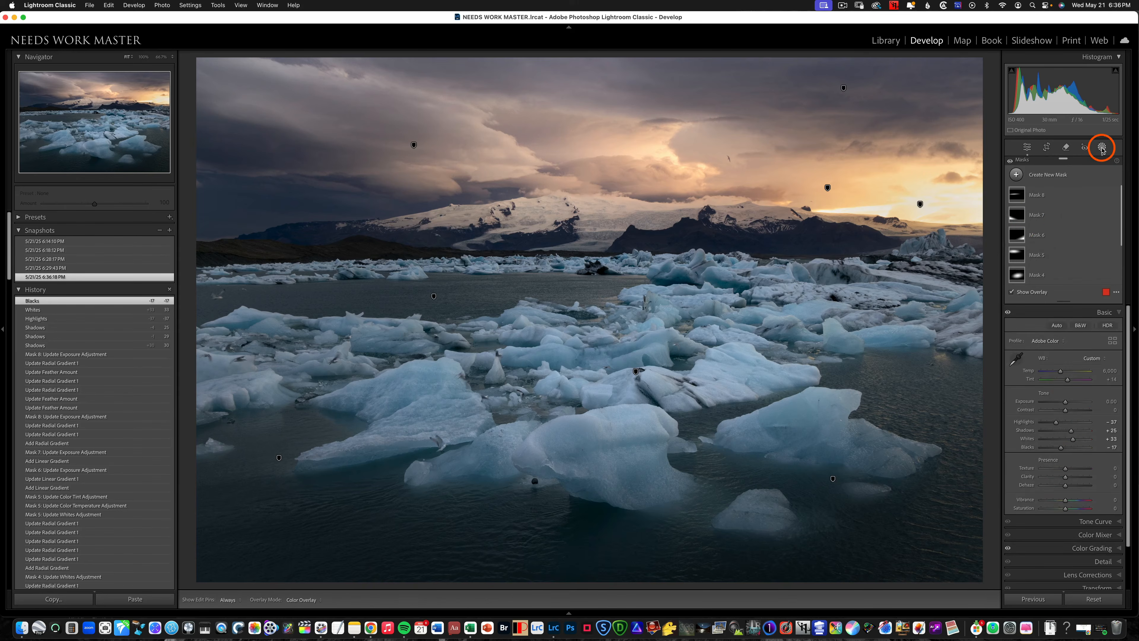
{"action": "left_click", "coordinate": [919, 205]}
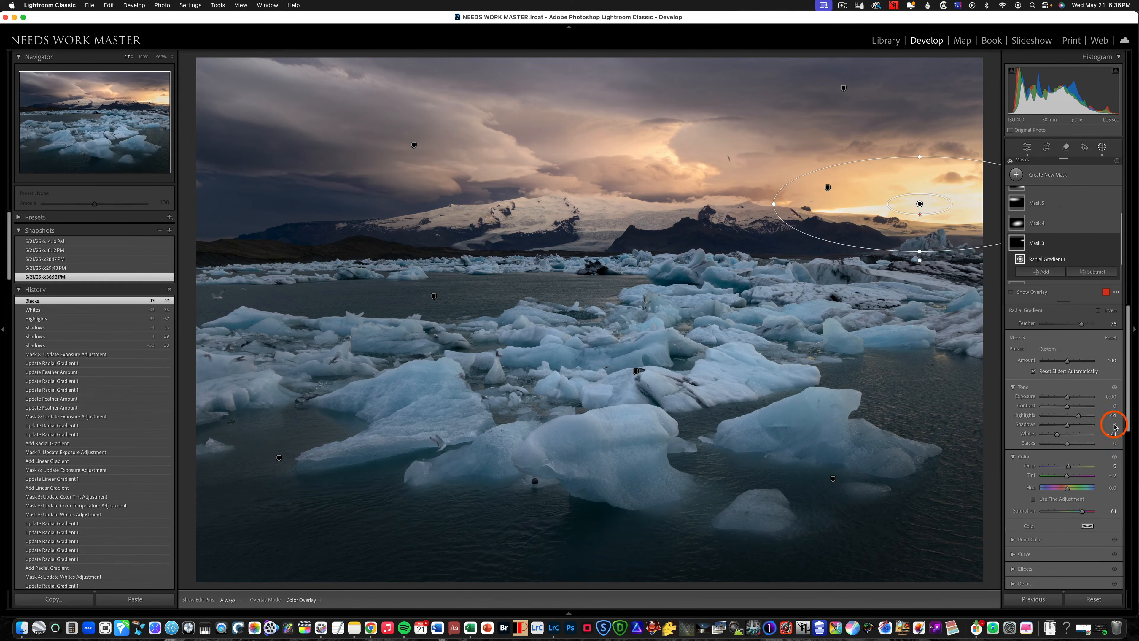
{"action": "left_click_drag", "start_coordinate": [1066, 416], "coordinate": [1050, 435]}
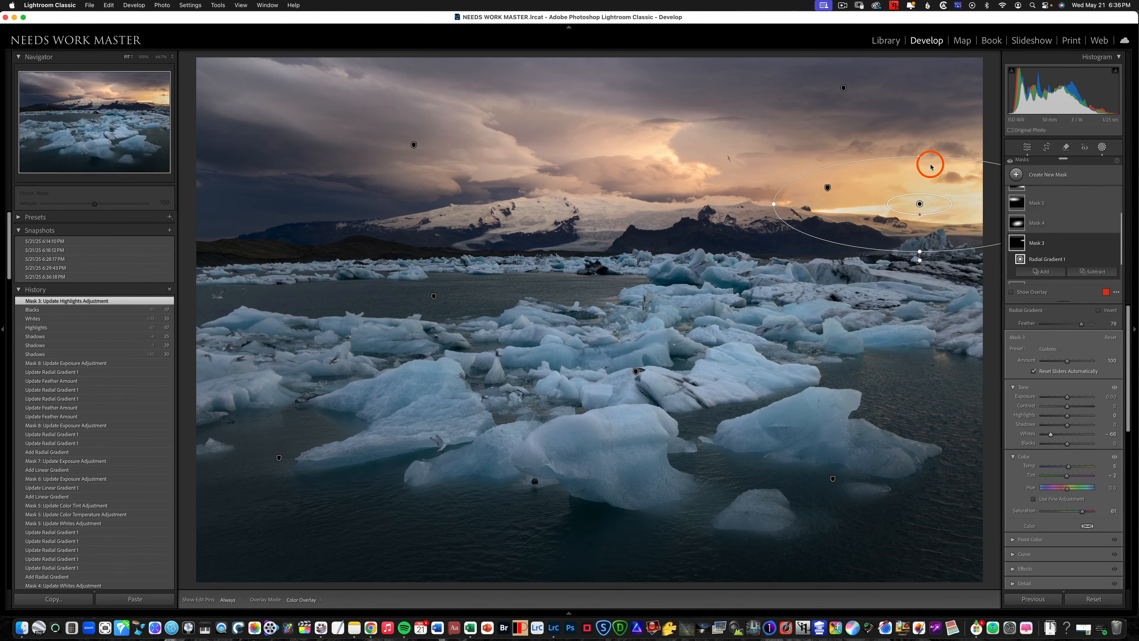
{"action": "left_click_drag", "start_coordinate": [920, 155], "coordinate": [920, 138]}
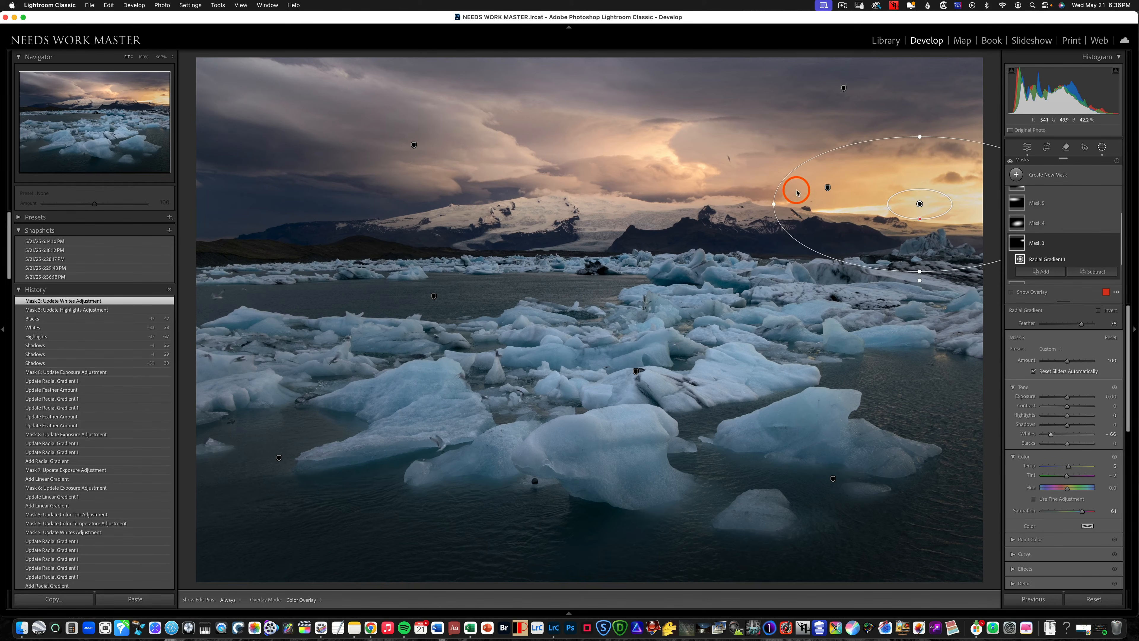
{"action": "left_click_drag", "start_coordinate": [772, 204], "coordinate": [726, 204]}
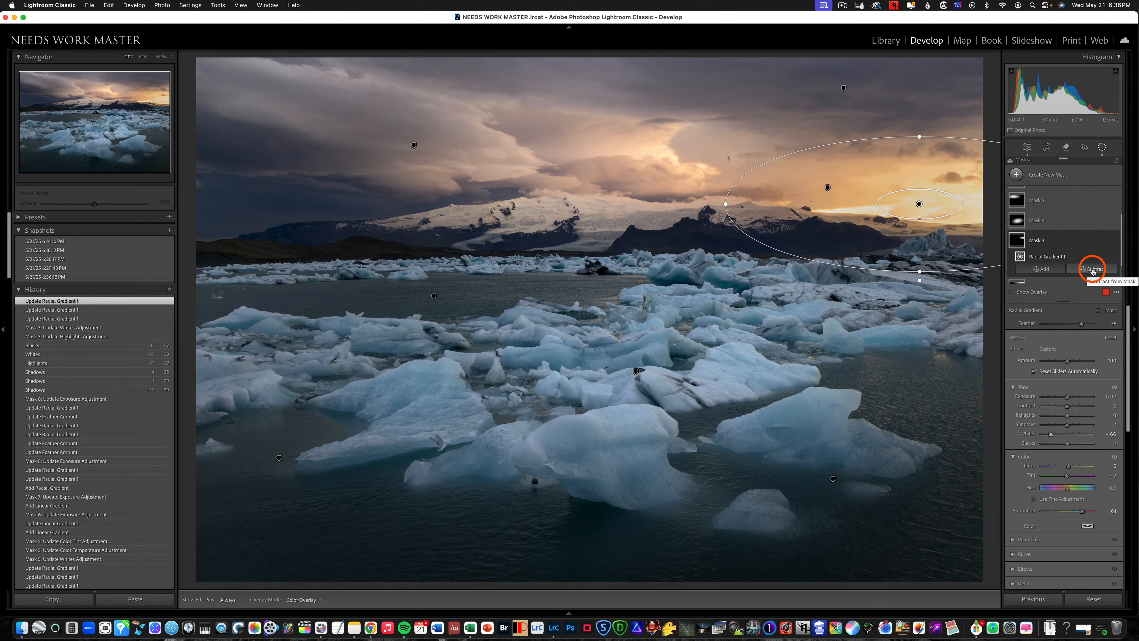
Subtract a luminance range from Mask 3, keeping its lower limit at 0/0 and fine-tuning its upper limit near the brightest tones
{"action": "left_click", "coordinate": [1093, 269]}
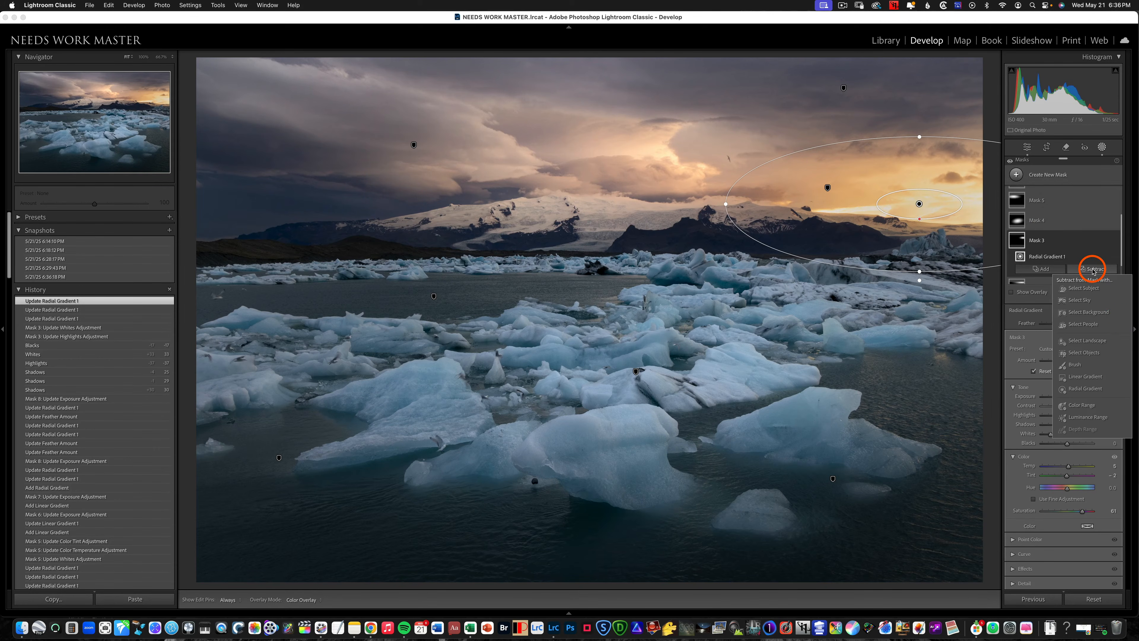
{"action": "left_click", "coordinate": [1091, 417]}
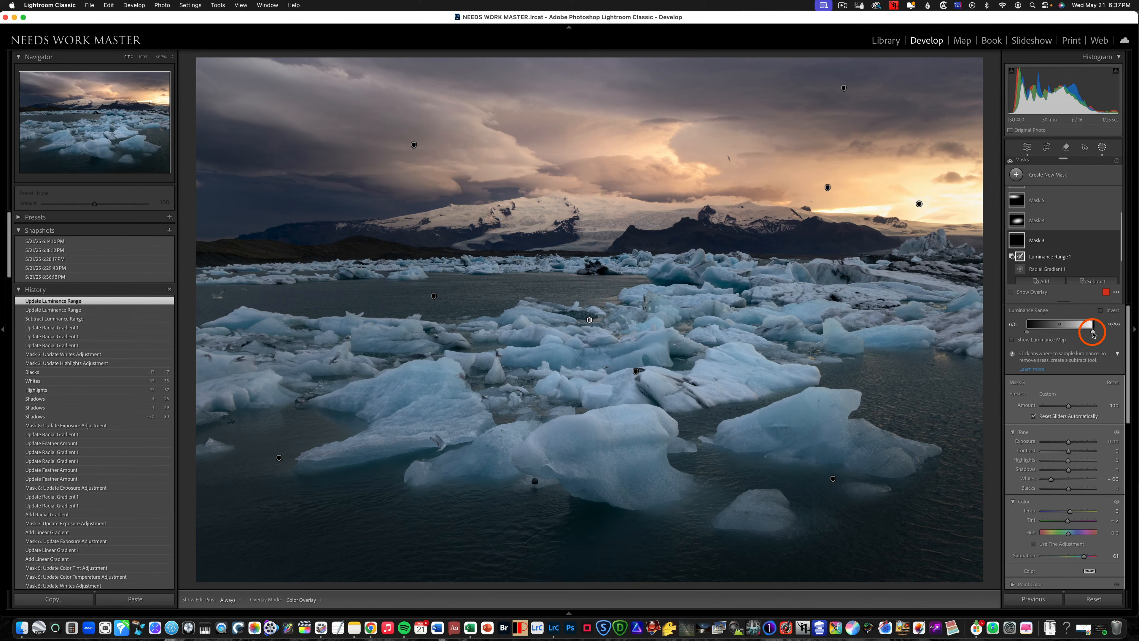
{"action": "mouse_move", "coordinate": [1093, 334]}
{"action": "left_mouse_down"}
{"action": "mouse_move", "coordinate": [1090, 323]}
{"action": "mouse_move", "coordinate": [1093, 332]}
{"action": "left_mouse_up"}
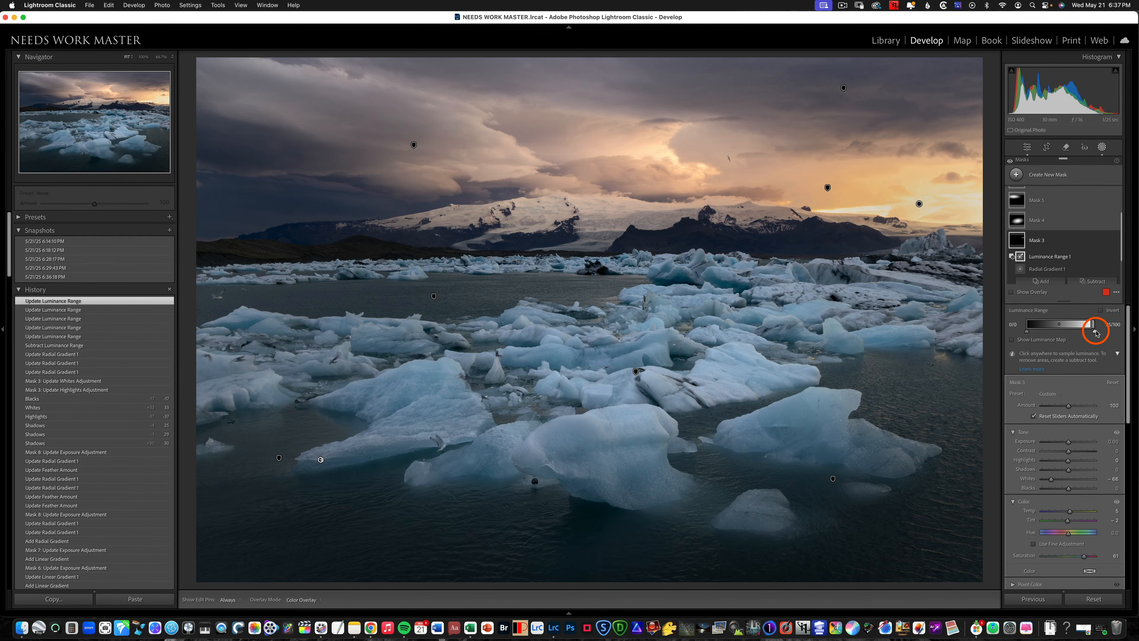
{"action": "left_click_drag", "start_coordinate": [1096, 333], "coordinate": [1095, 332]}
{"action": "scroll", "coordinate": [1095, 331], "scroll_direction": "down", "scroll_amount": 1}
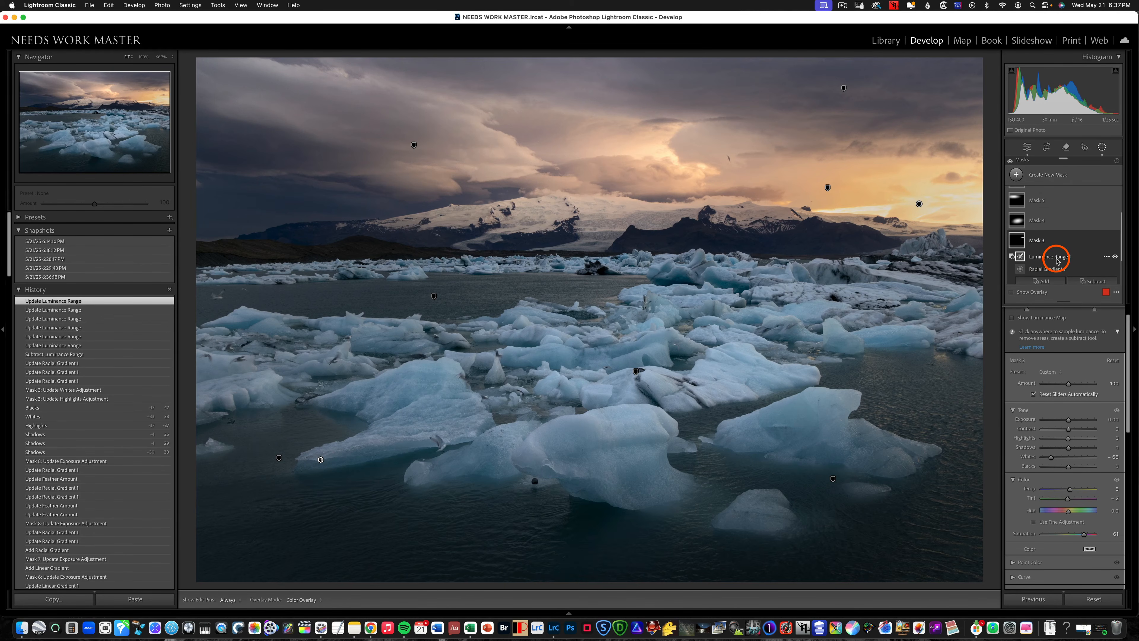
Add a subtracting brush to Mask 3 with Auto Mask on, a reduced Flow and Density 60, and enlarge the brush
{"action": "left_click", "coordinate": [1091, 281]}
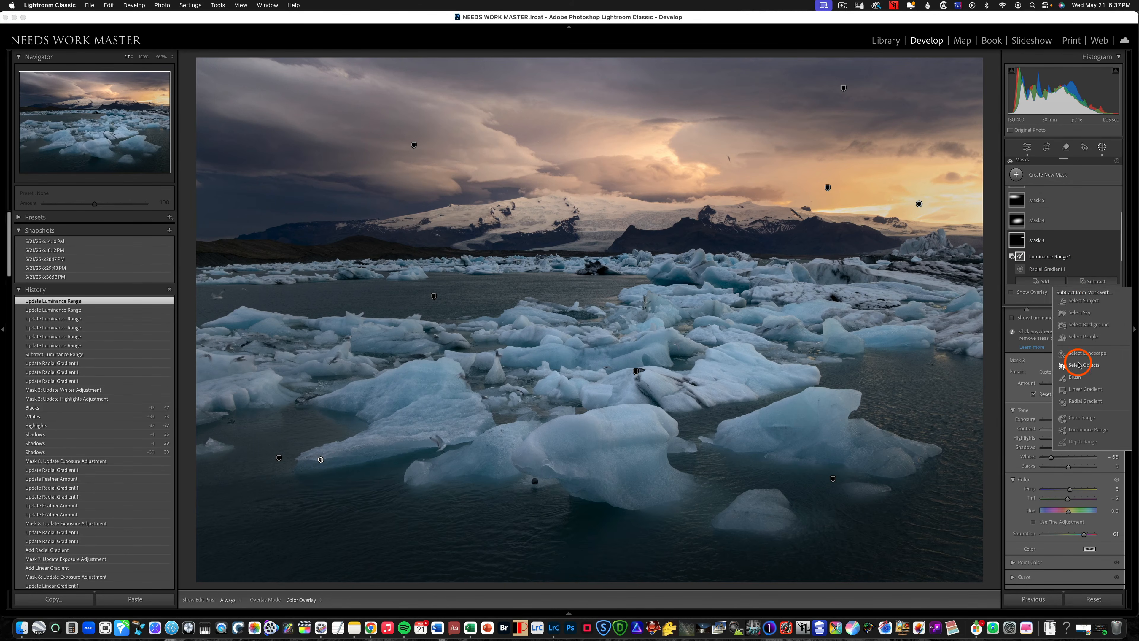
{"action": "left_click", "coordinate": [1074, 377]}
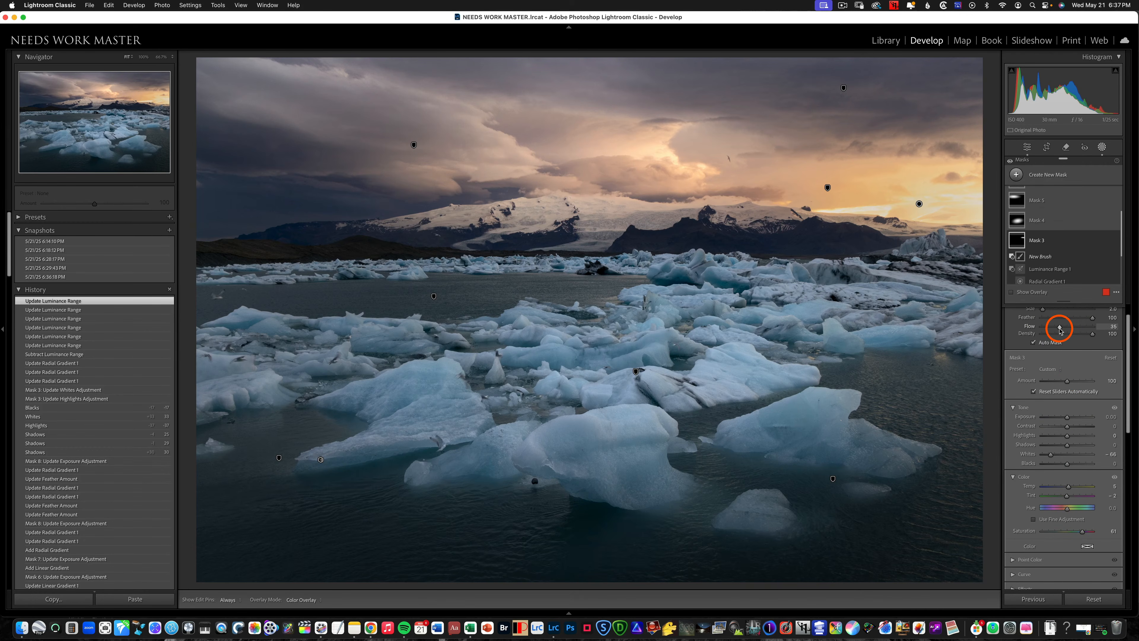
{"action": "left_click_drag", "start_coordinate": [1093, 334], "coordinate": [1071, 337]}
{"action": "key", "text": "bracketright"}
{"action": "key", "text": "bracketright"}
{"action": "key", "text": "bracketright"}
{"action": "key", "text": "bracketright"}
{"action": "key", "text": "bracketright"}
{"action": "key", "text": "bracketright"}
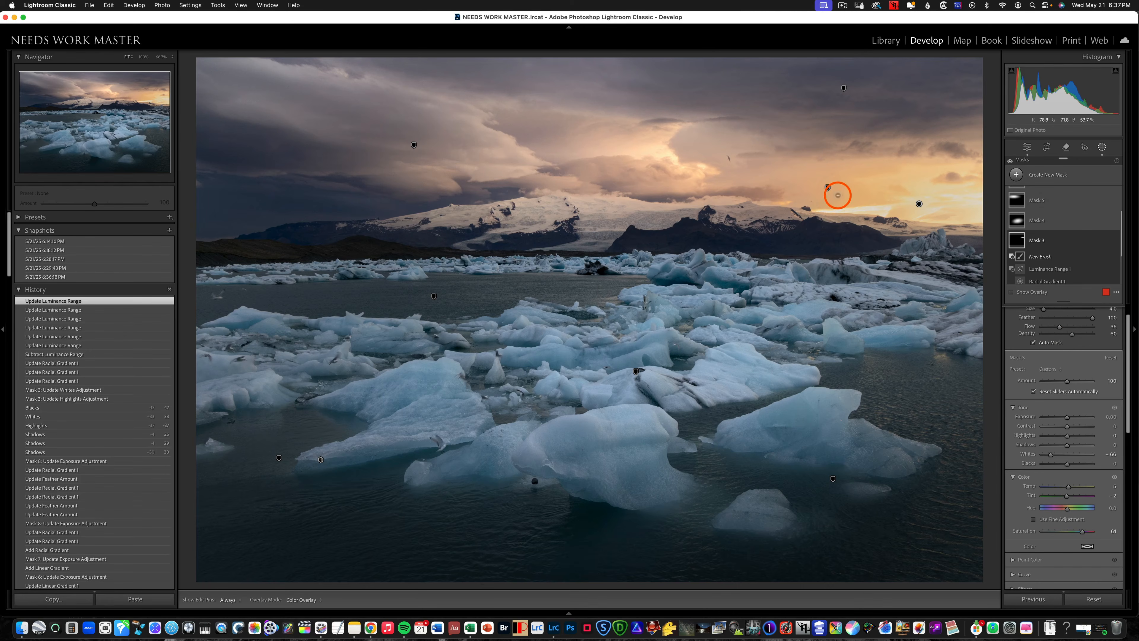
Brush the mask effect away over the bright sunset sky above the mountains, hiding the edit pins while painting
{"action": "key", "text": "h"}
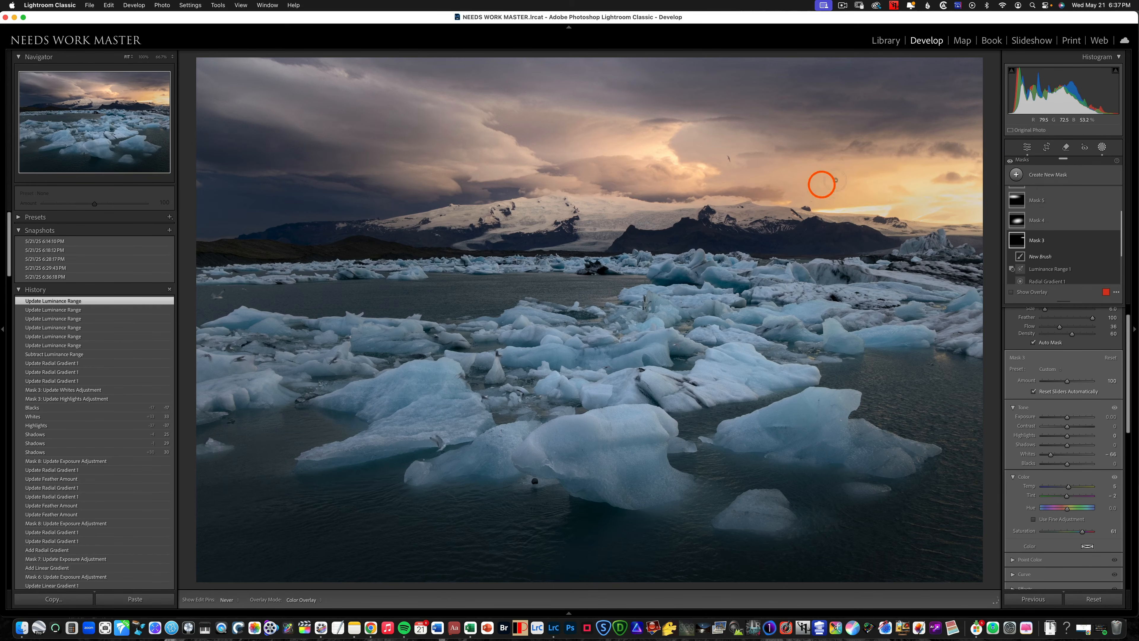
{"action": "left_click_drag", "start_coordinate": [885, 184], "coordinate": [874, 186]}
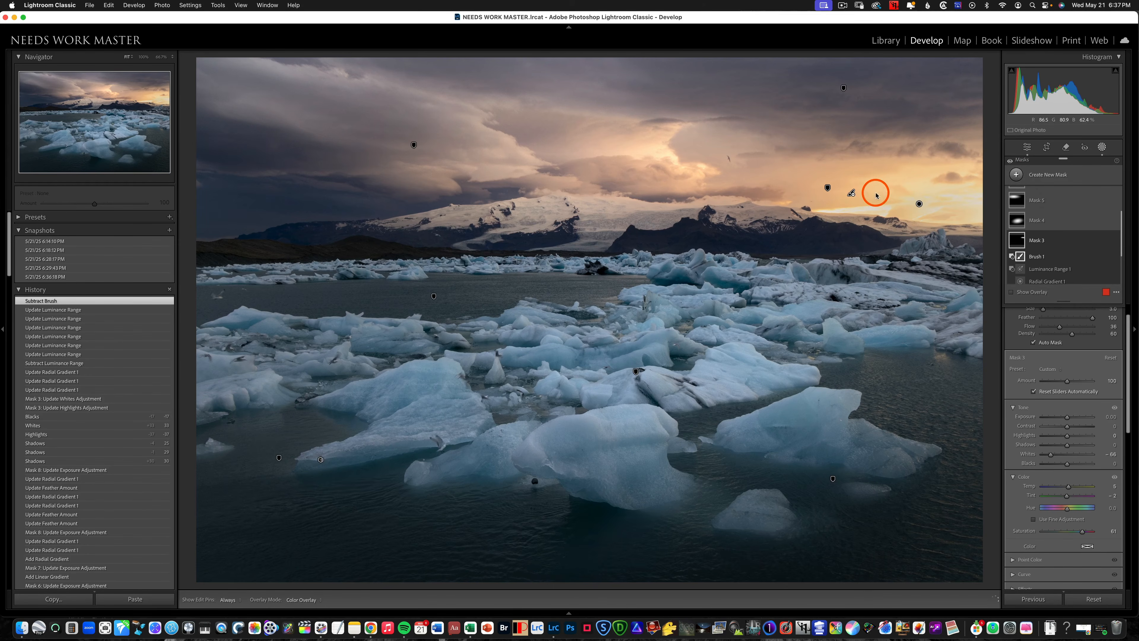
{"action": "key", "text": "h"}
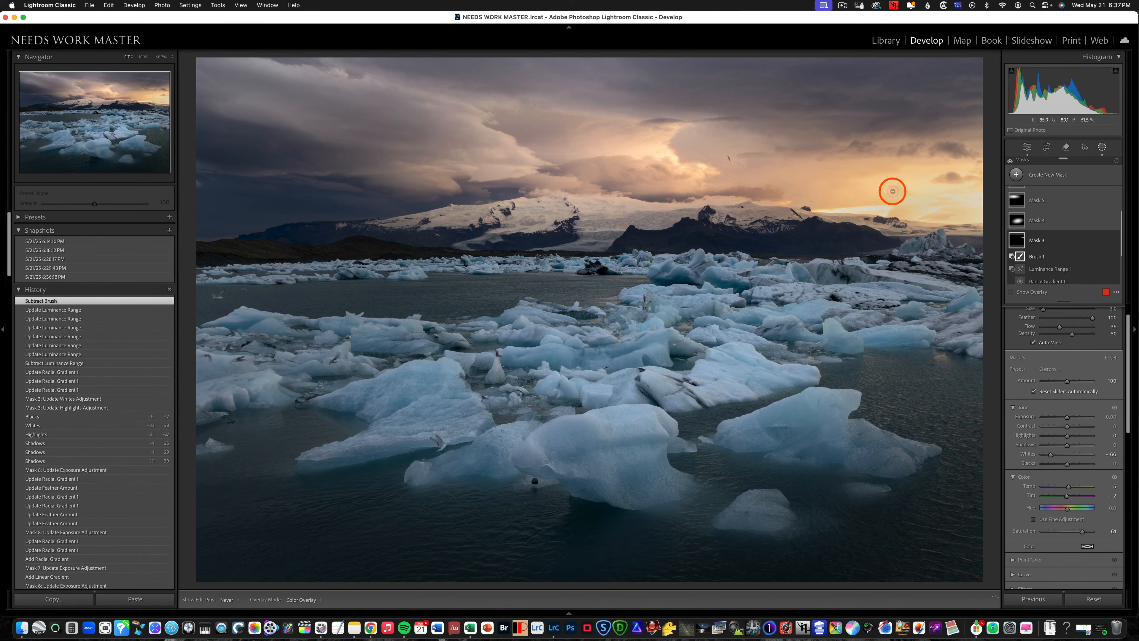
{"action": "mouse_move", "coordinate": [896, 192]}
{"action": "left_mouse_down"}
{"action": "mouse_move", "coordinate": [896, 213]}
{"action": "mouse_move", "coordinate": [968, 213]}
{"action": "mouse_move", "coordinate": [951, 226]}
{"action": "mouse_move", "coordinate": [949, 214]}
{"action": "left_mouse_up"}
{"action": "left_click_drag", "start_coordinate": [976, 172], "coordinate": [941, 176]}
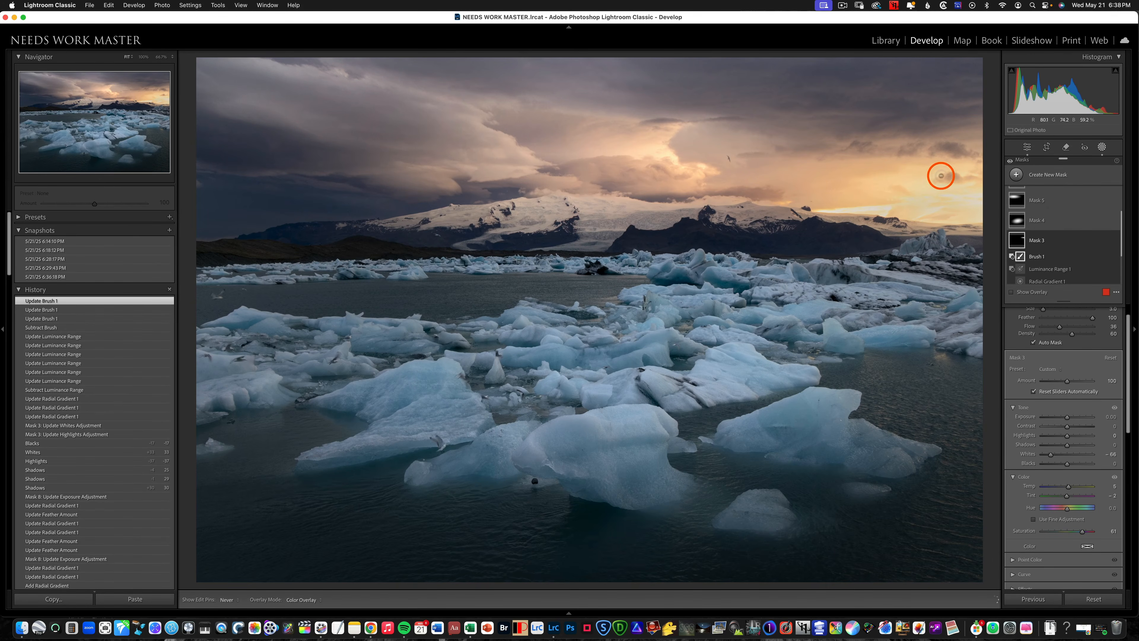
{"action": "key", "text": "h"}
{"action": "mouse_move", "coordinate": [835, 198]}
{"action": "left_mouse_down"}
{"action": "mouse_move", "coordinate": [903, 195]}
{"action": "mouse_move", "coordinate": [911, 181]}
{"action": "mouse_move", "coordinate": [831, 162]}
{"action": "left_mouse_up"}
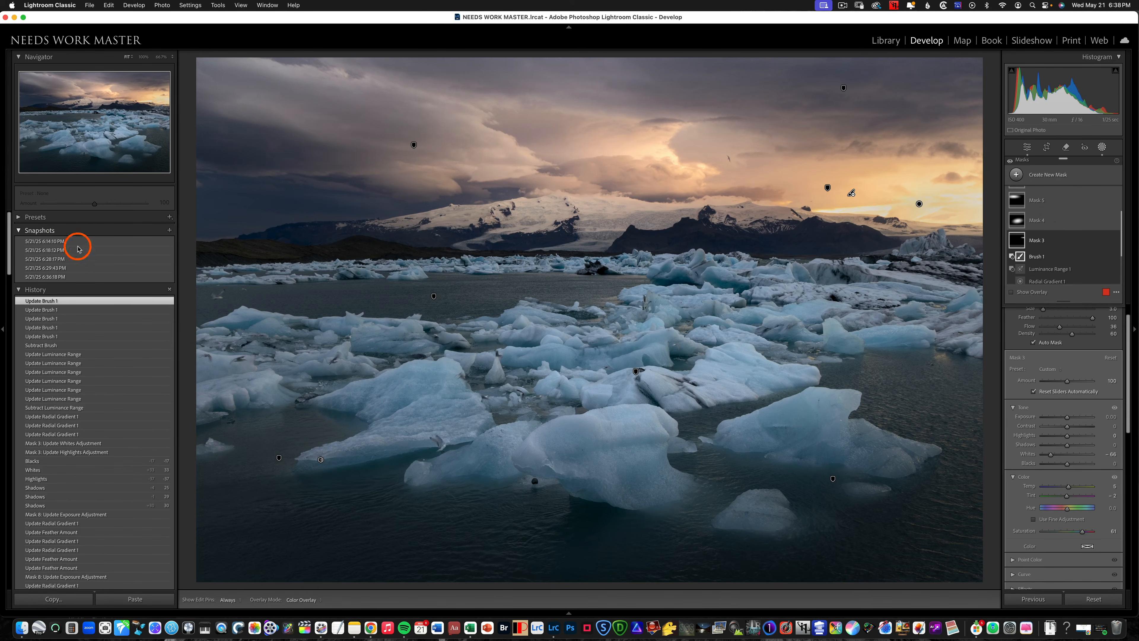
Save the edit as another default-named snapshot, leave masking and compare the before and after versions several times
{"action": "left_click", "coordinate": [169, 230]}
{"action": "key", "text": "Return"}
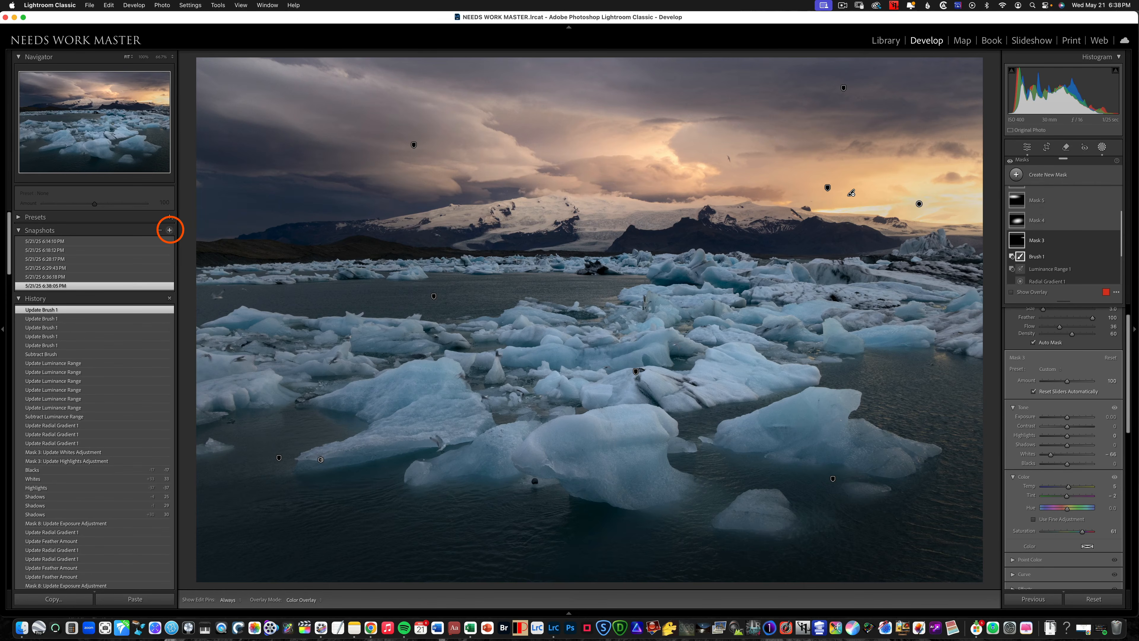
{"action": "left_click", "coordinate": [1103, 148]}
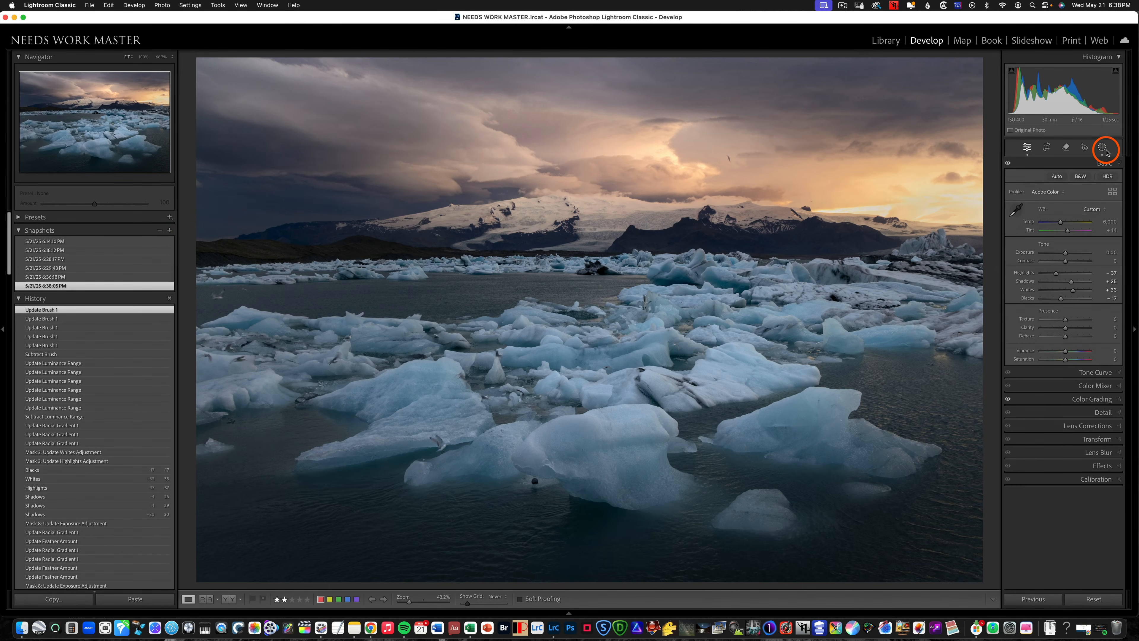
{"action": "key", "text": "backslash"}
{"action": "key", "text": "backslash"}
{"action": "key", "text": "backslash"}
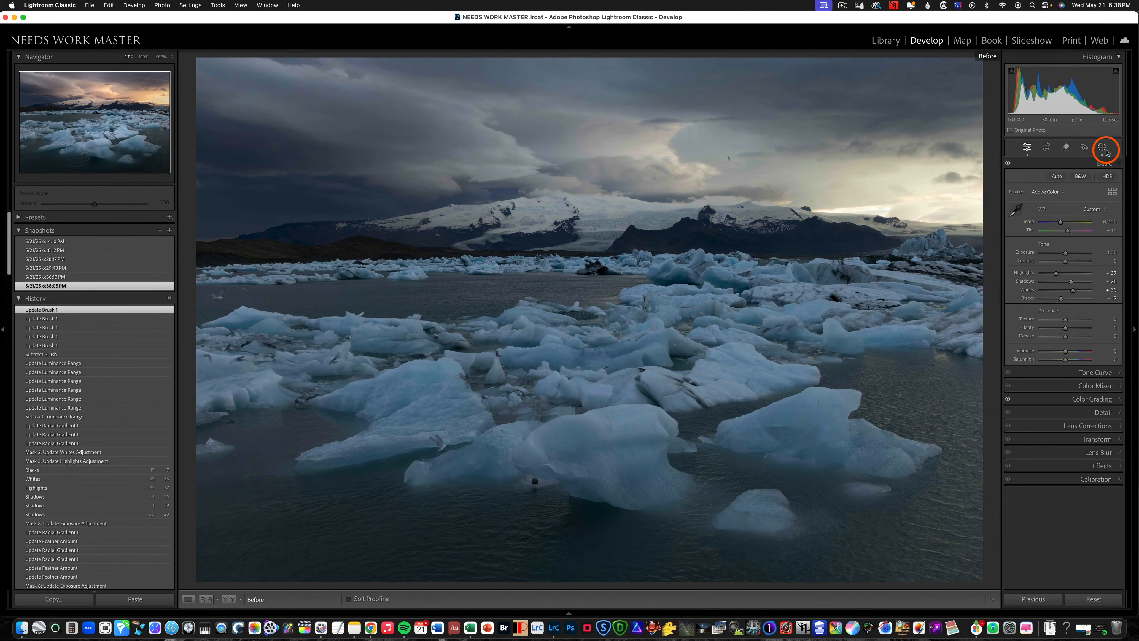
{"action": "key", "text": "backslash"}
{"action": "key", "text": "backslash"}
{"action": "key", "text": "backslash"}
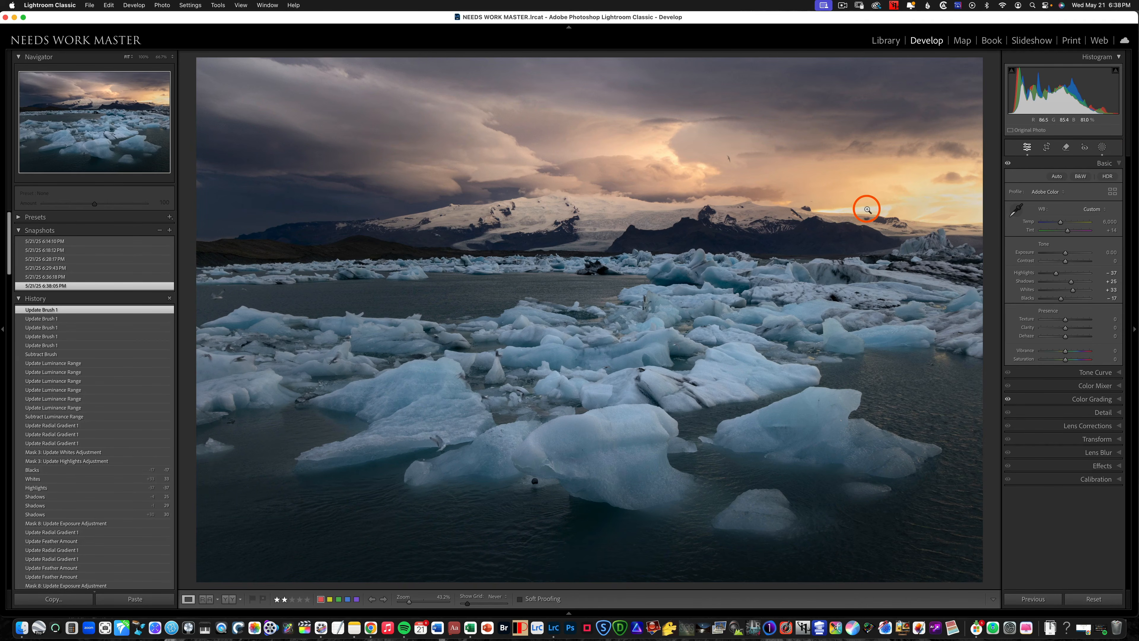
Reopen Mask 3 over the sunset and set its Whites to -37 and Highlights to -44
{"action": "left_click", "coordinate": [1103, 148]}
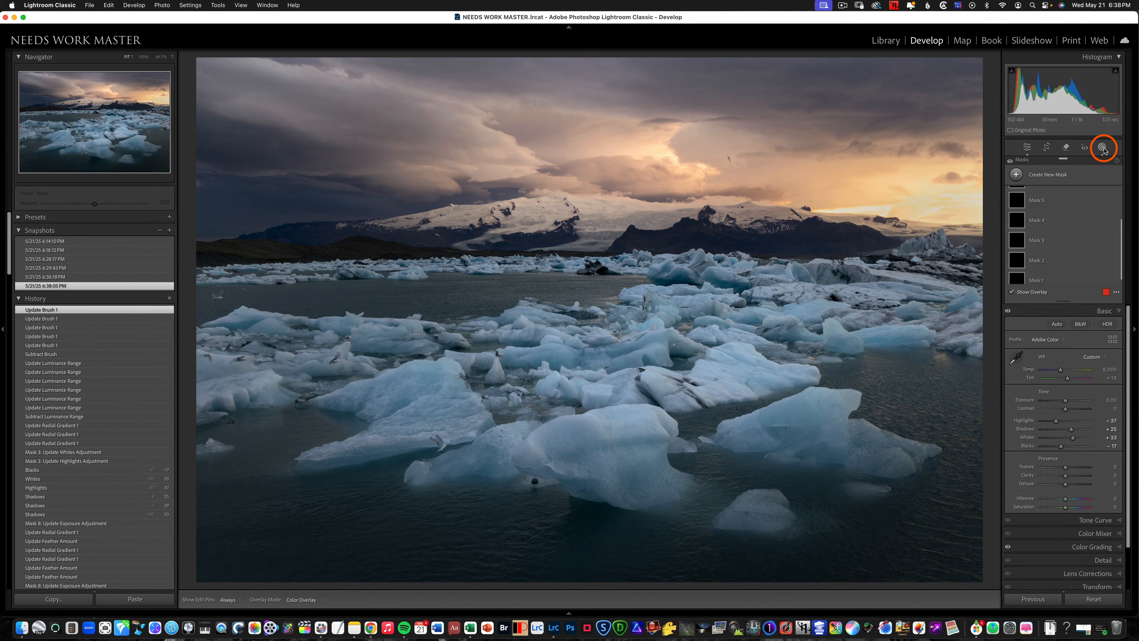
{"action": "left_click", "coordinate": [918, 206]}
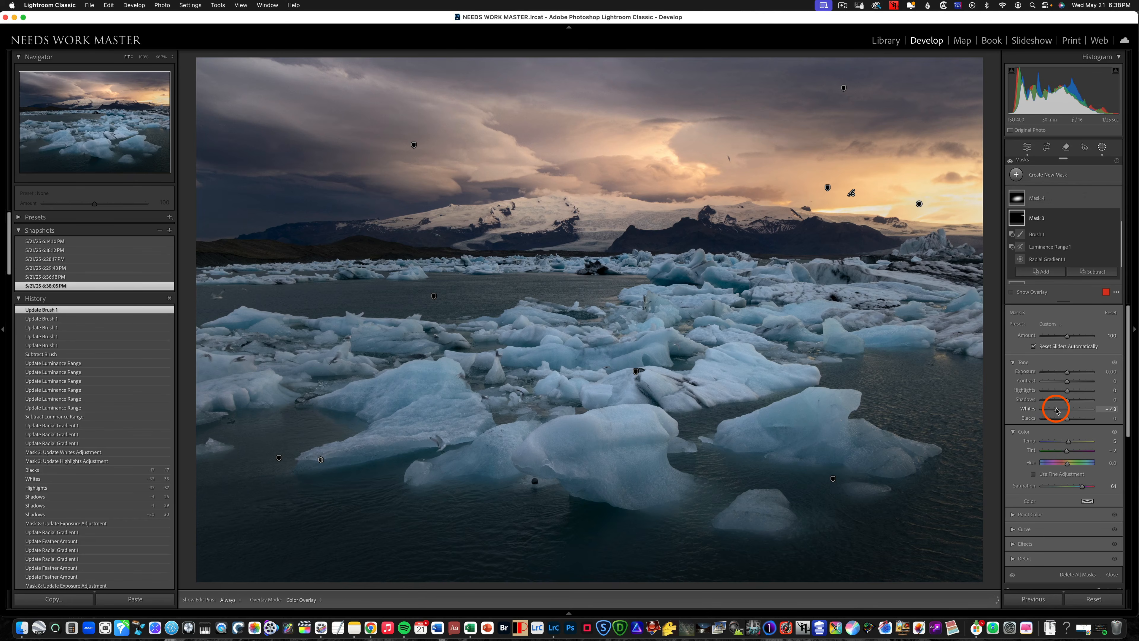
{"action": "left_click_drag", "start_coordinate": [1057, 409], "coordinate": [1057, 409]}
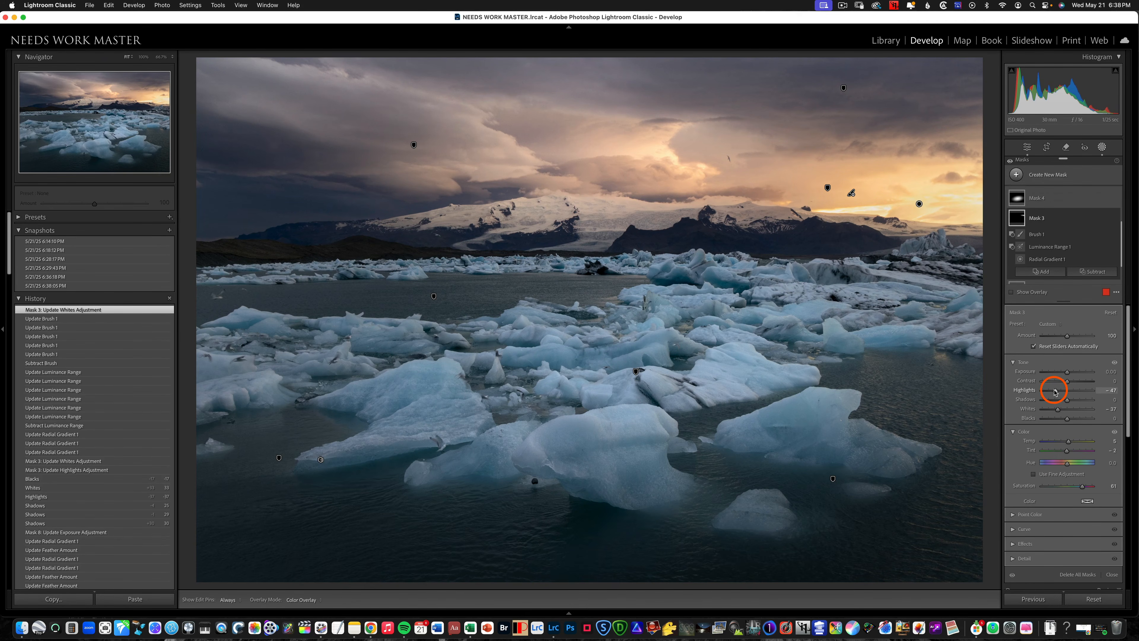
{"action": "left_click_drag", "start_coordinate": [1056, 390], "coordinate": [1056, 390]}
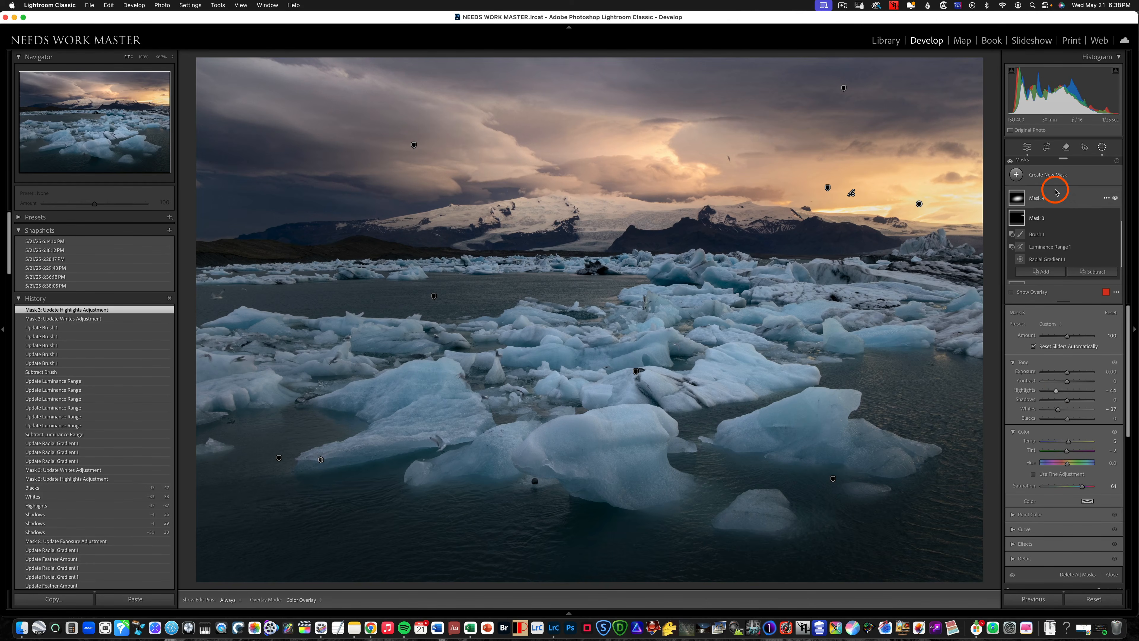
Create a new snapshot of the adjusted sunset with the default name and leave masking
{"action": "left_click", "coordinate": [169, 230]}
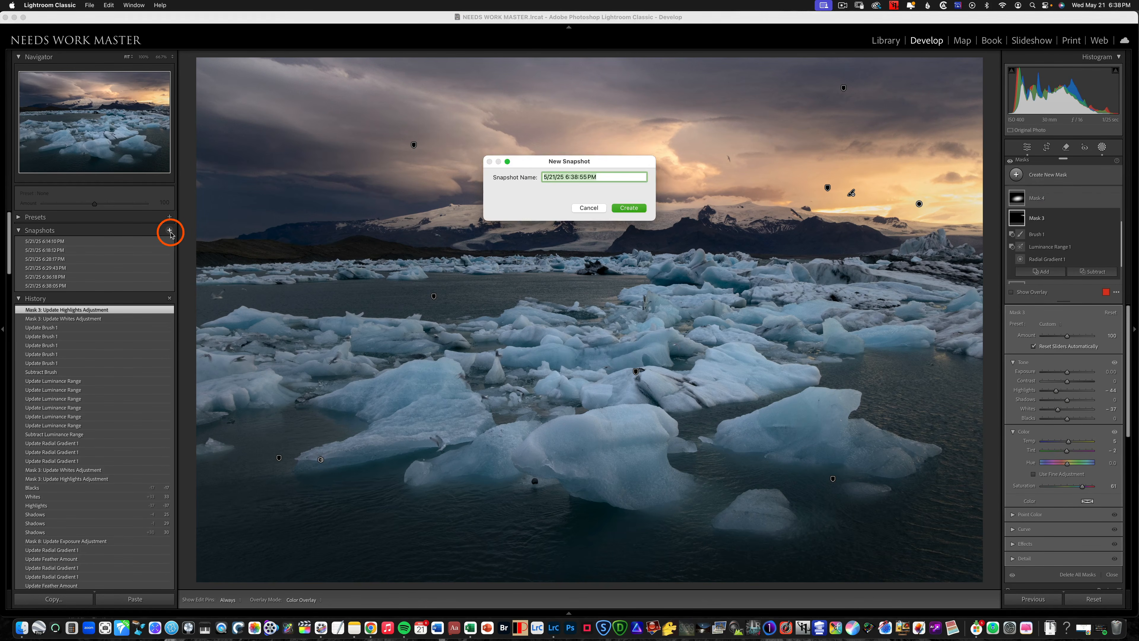
{"action": "left_click", "coordinate": [629, 208]}
{"action": "left_click", "coordinate": [1102, 148]}
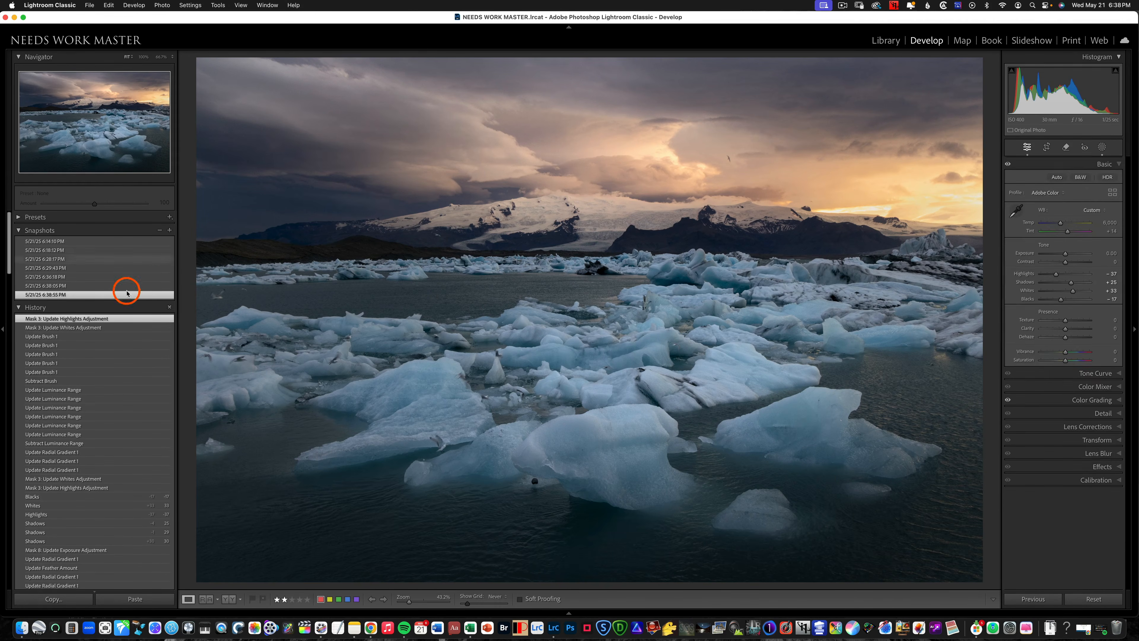
Switch between the two latest snapshots to compare the sunset area, end on the newest one and preview it full screen
{"action": "left_click", "coordinate": [67, 286]}
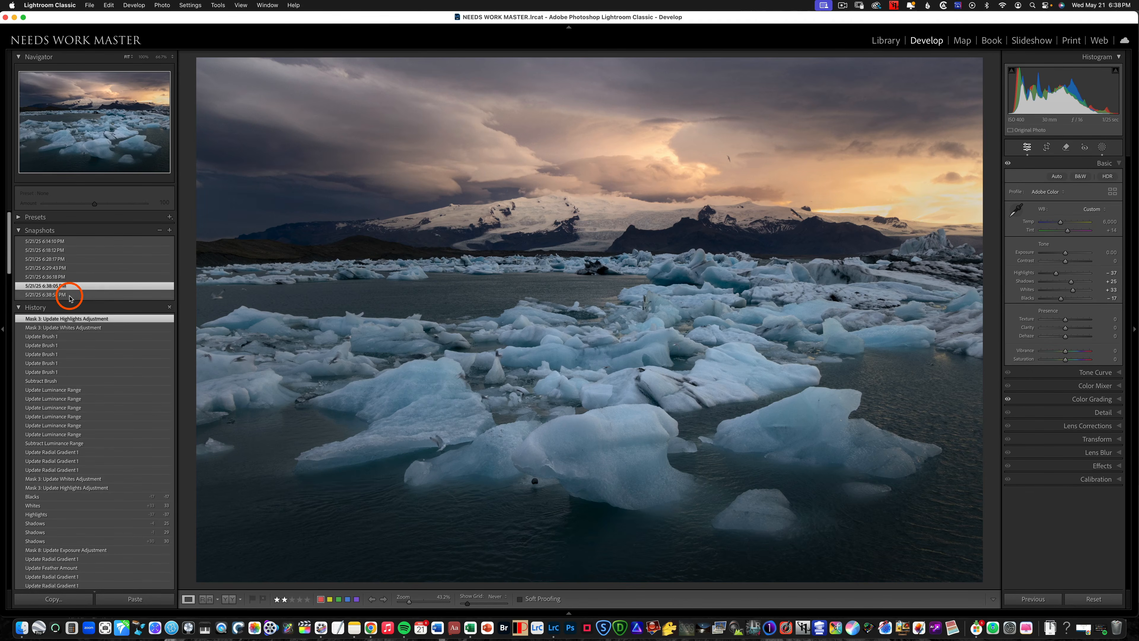
{"action": "left_click", "coordinate": [69, 295]}
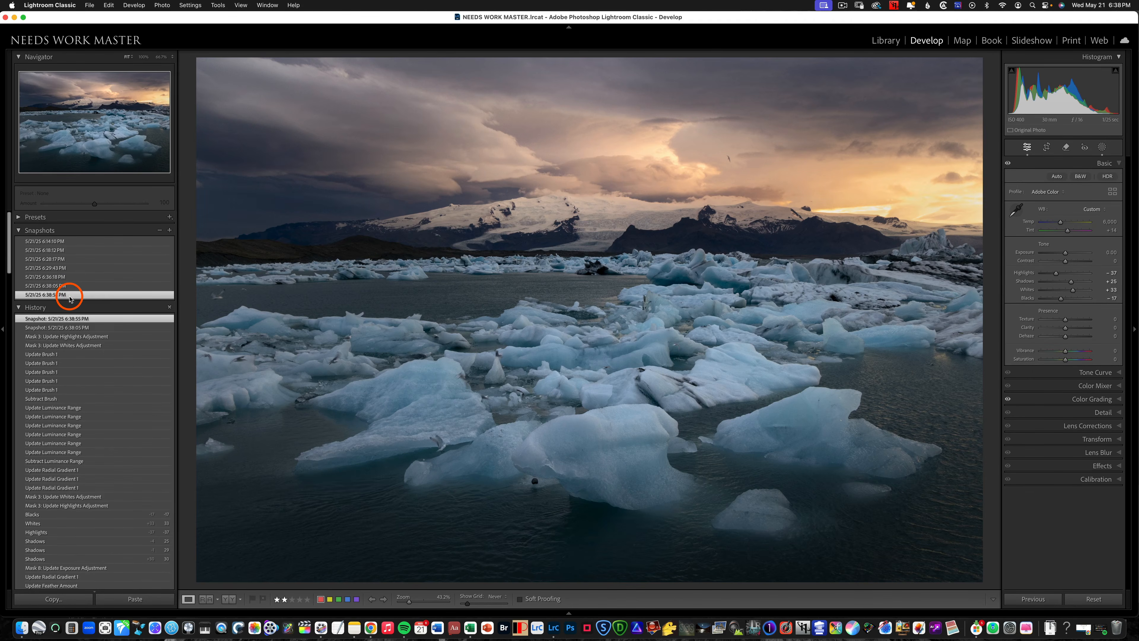
{"action": "left_click", "coordinate": [68, 286]}
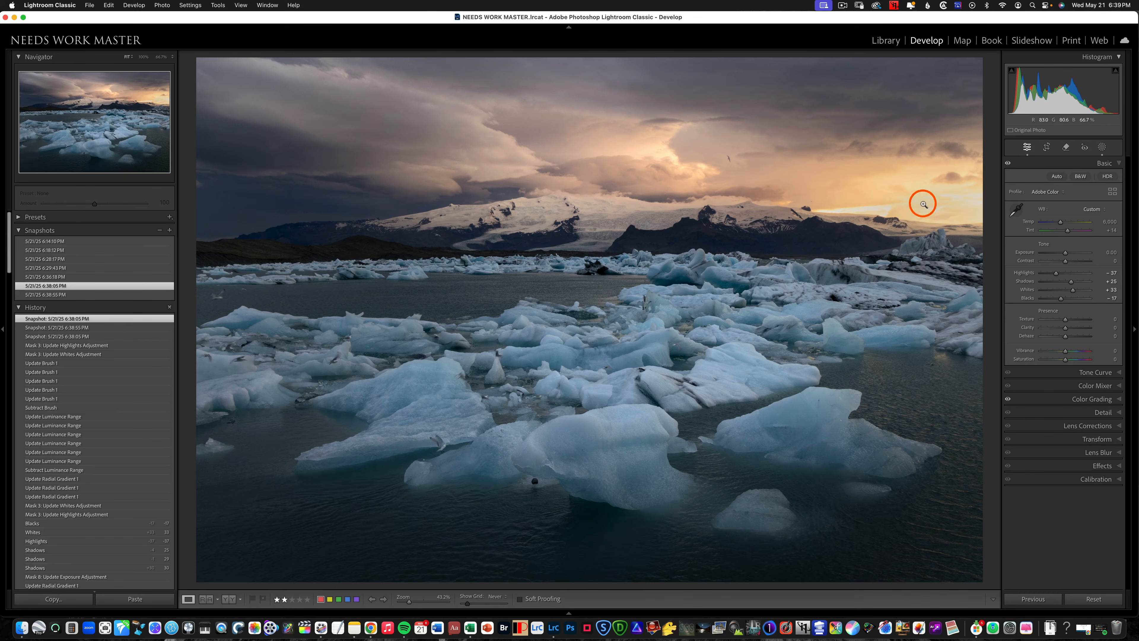
{"action": "left_click", "coordinate": [69, 295]}
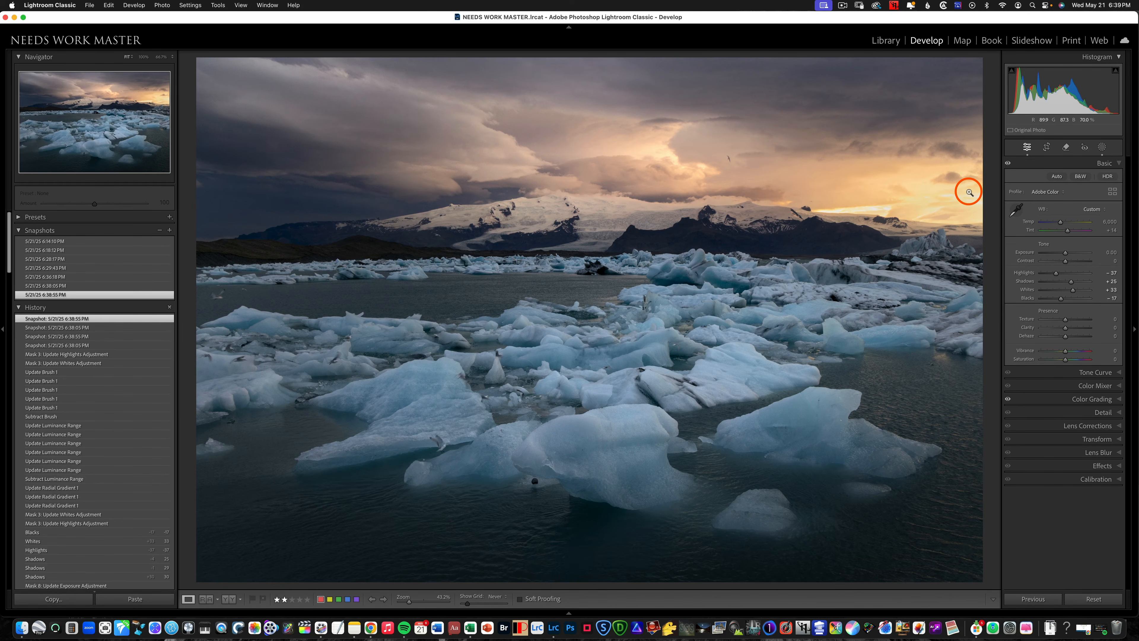
{"action": "key", "text": "f"}
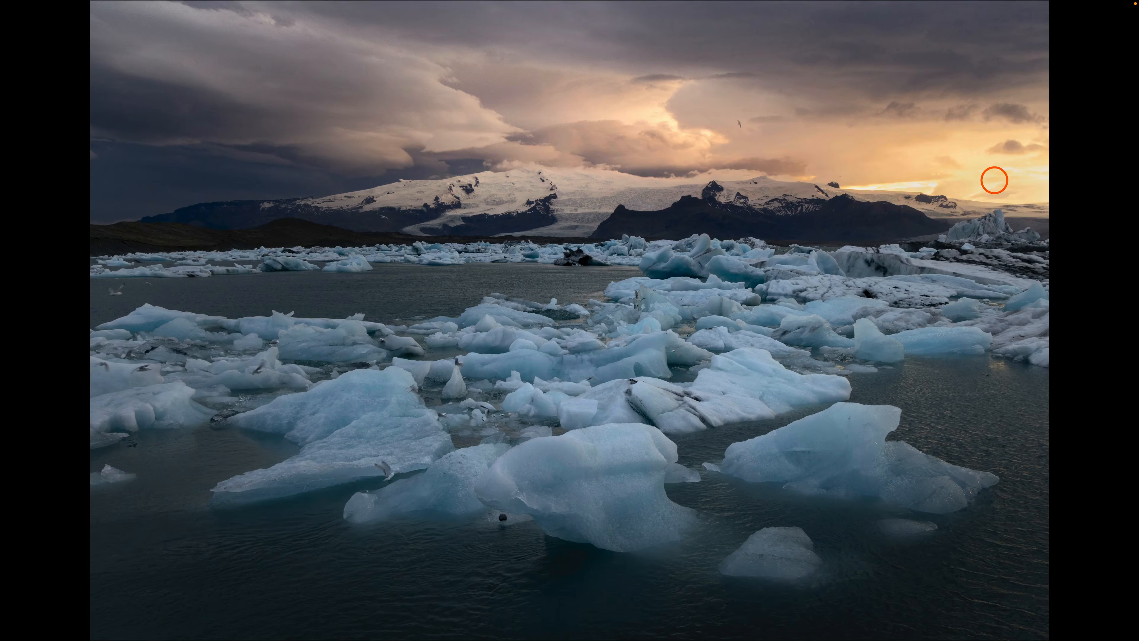